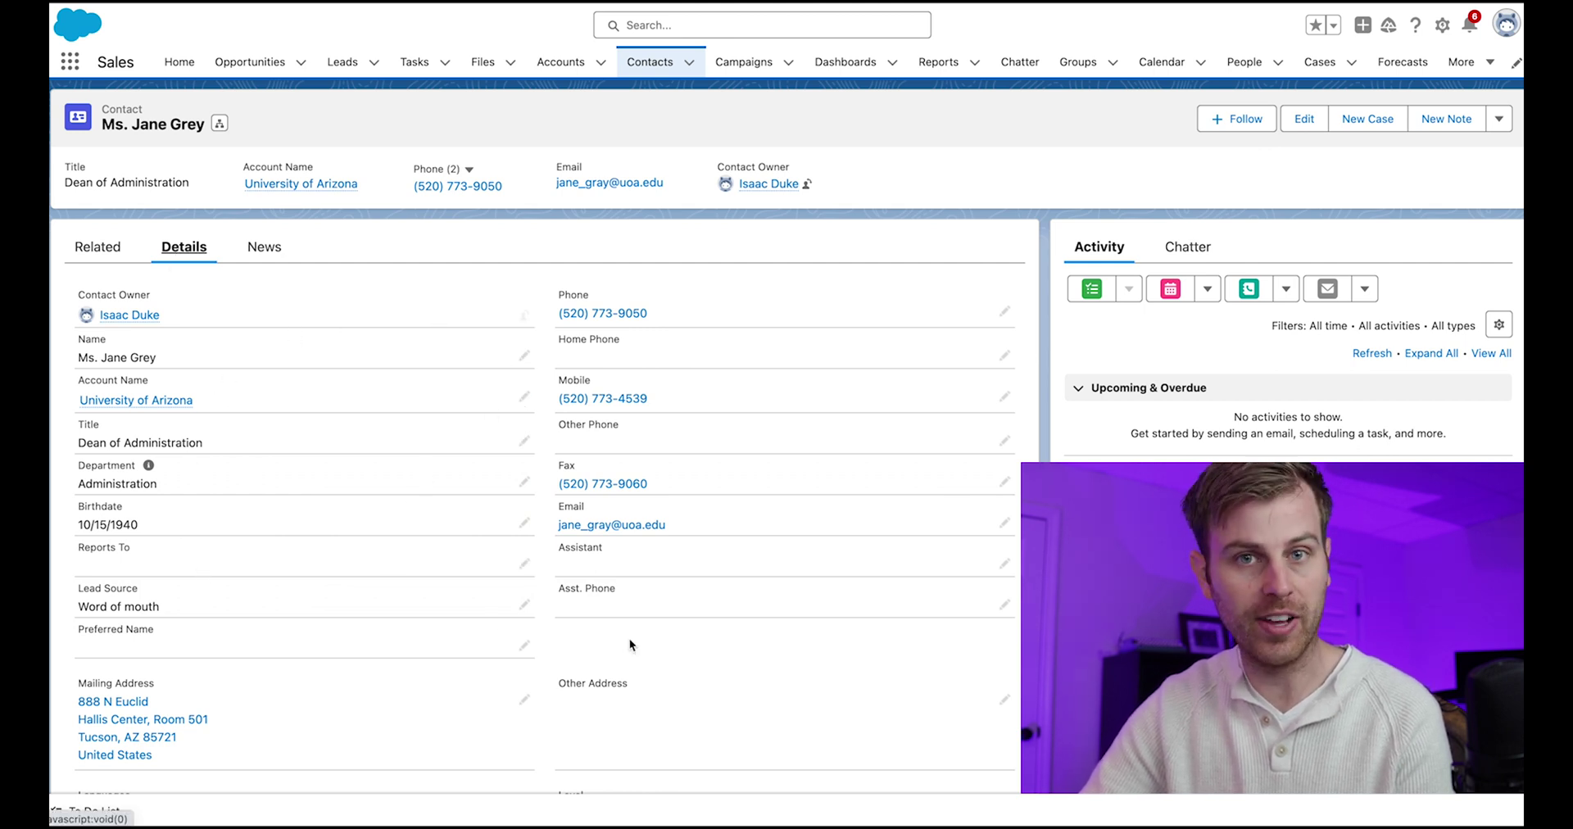
# Step: Look over the contact's related records and extra actions, then return to its details
pyautogui.click(97, 247)
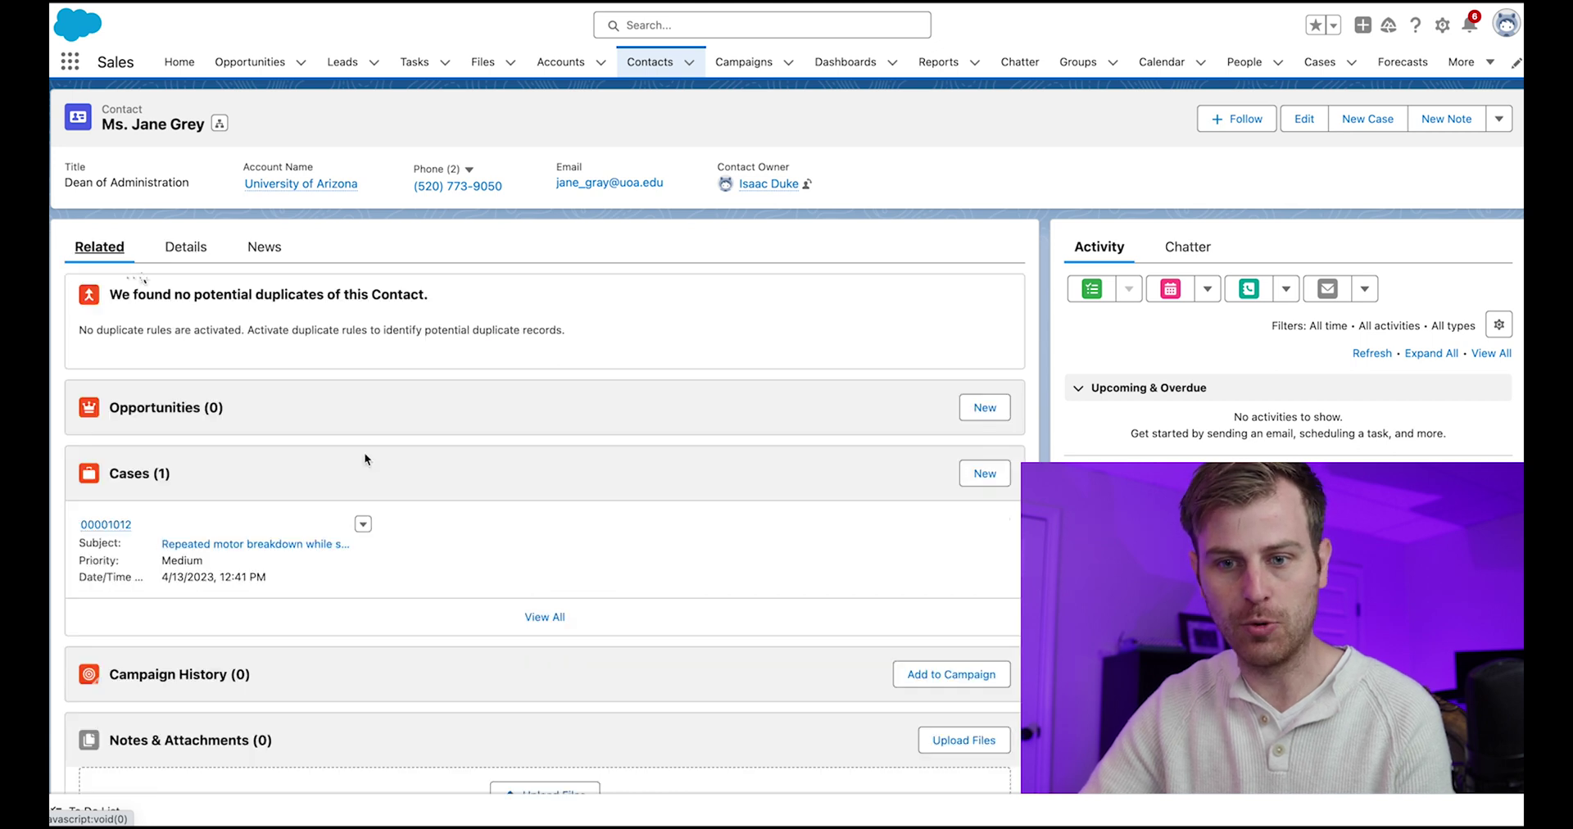
pyautogui.scroll(-2, 364, 458)
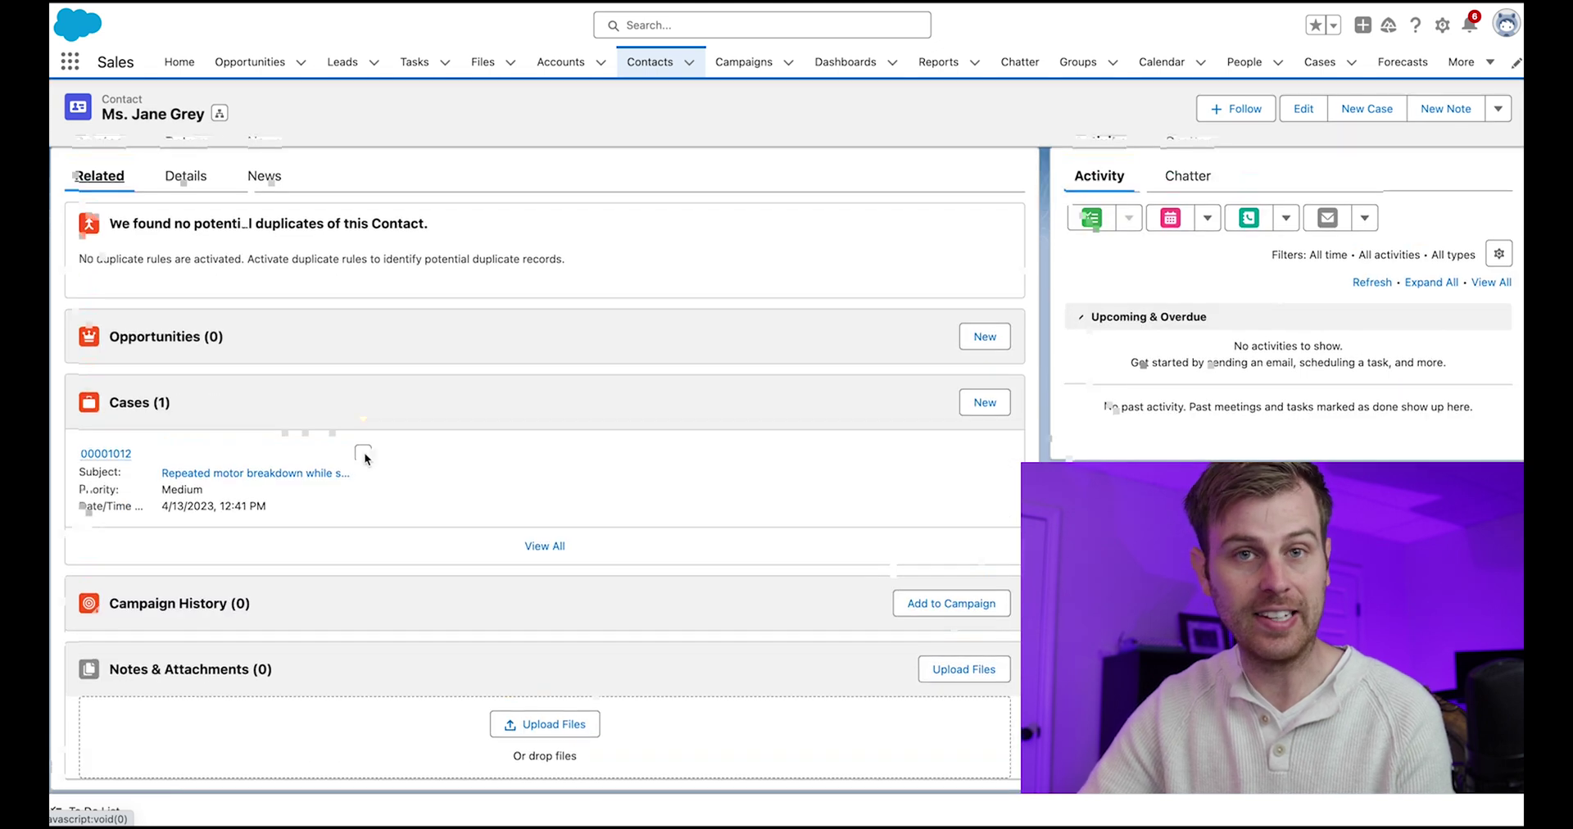
pyautogui.scroll(2, 366, 459)
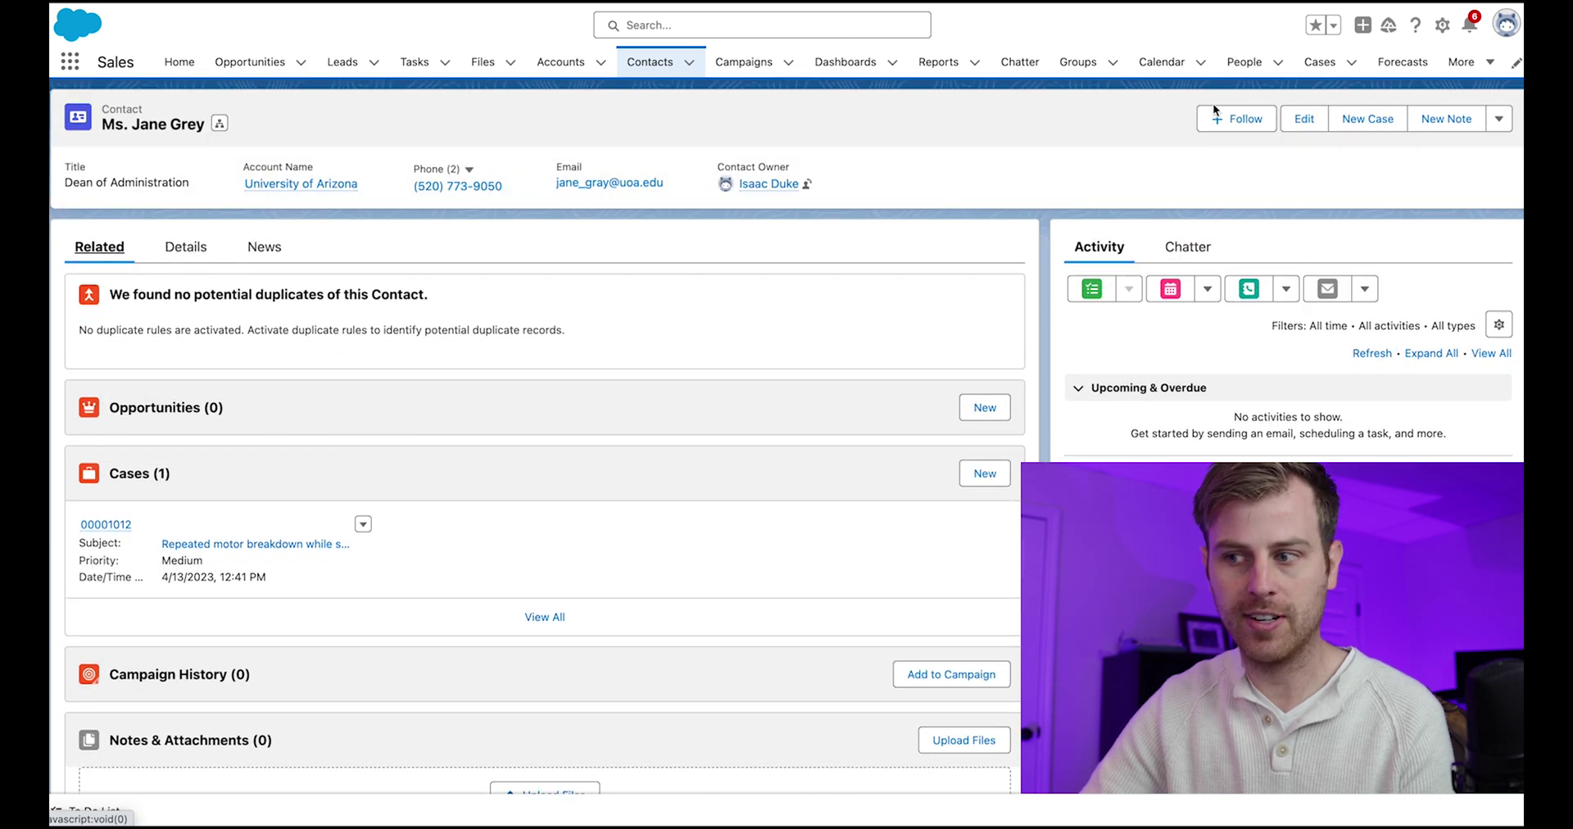
pyautogui.click(1499, 120)
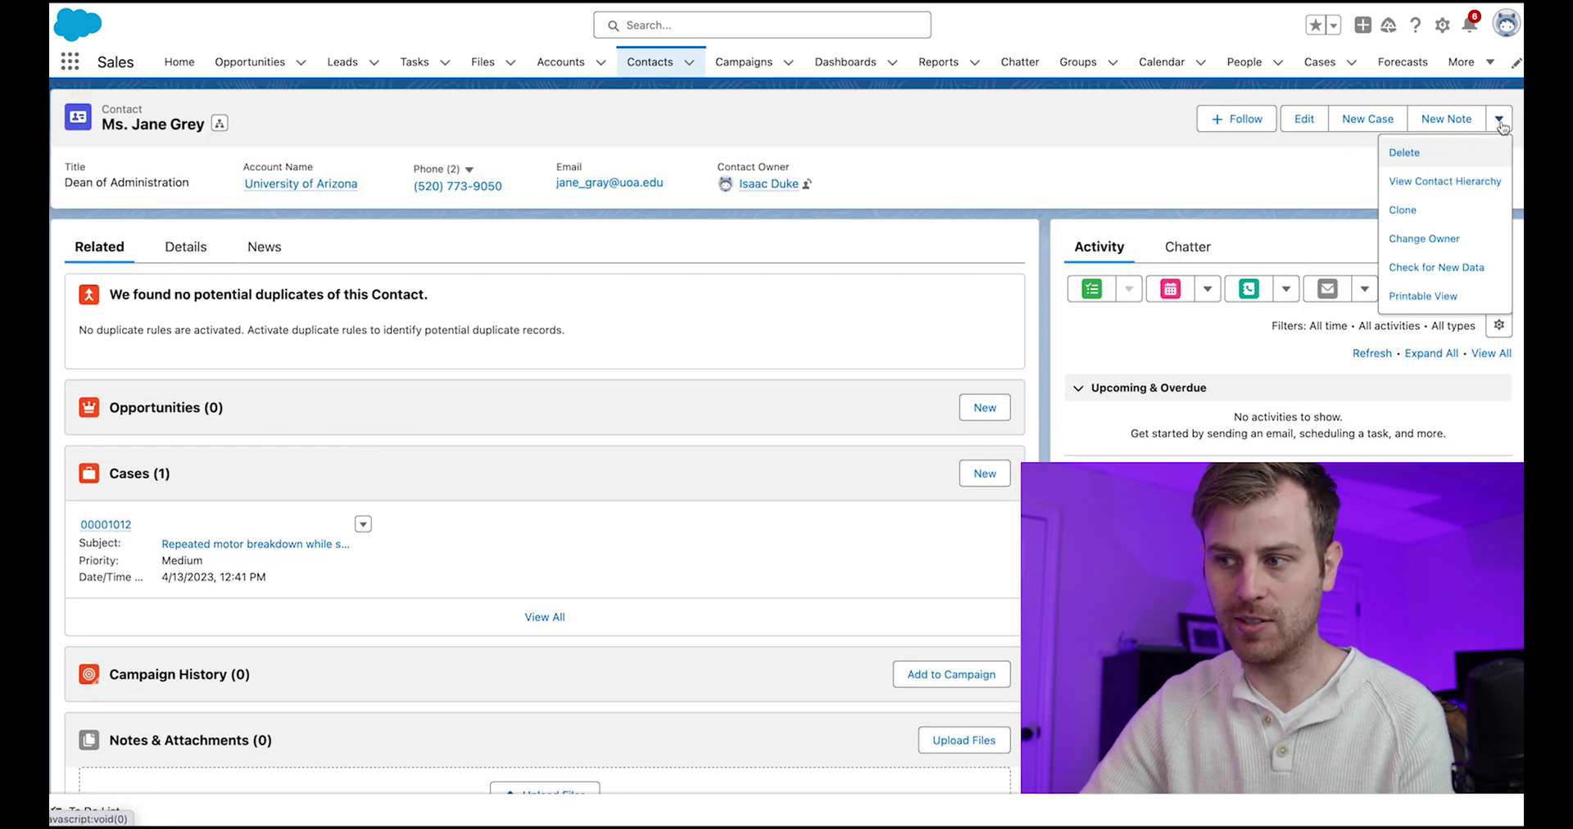
pyautogui.click(1225, 170)
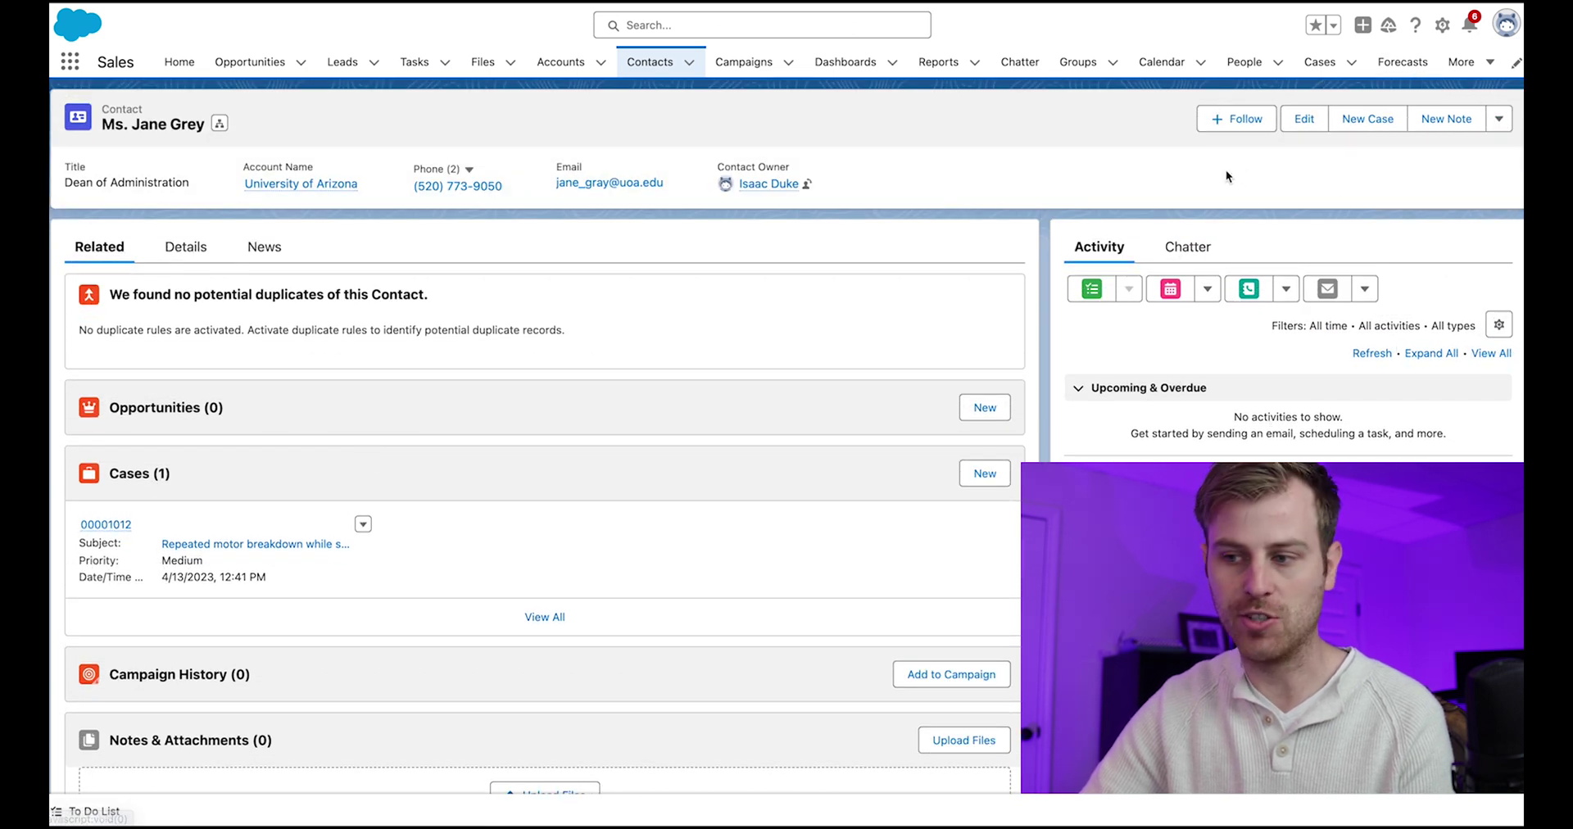
pyautogui.click(192, 245)
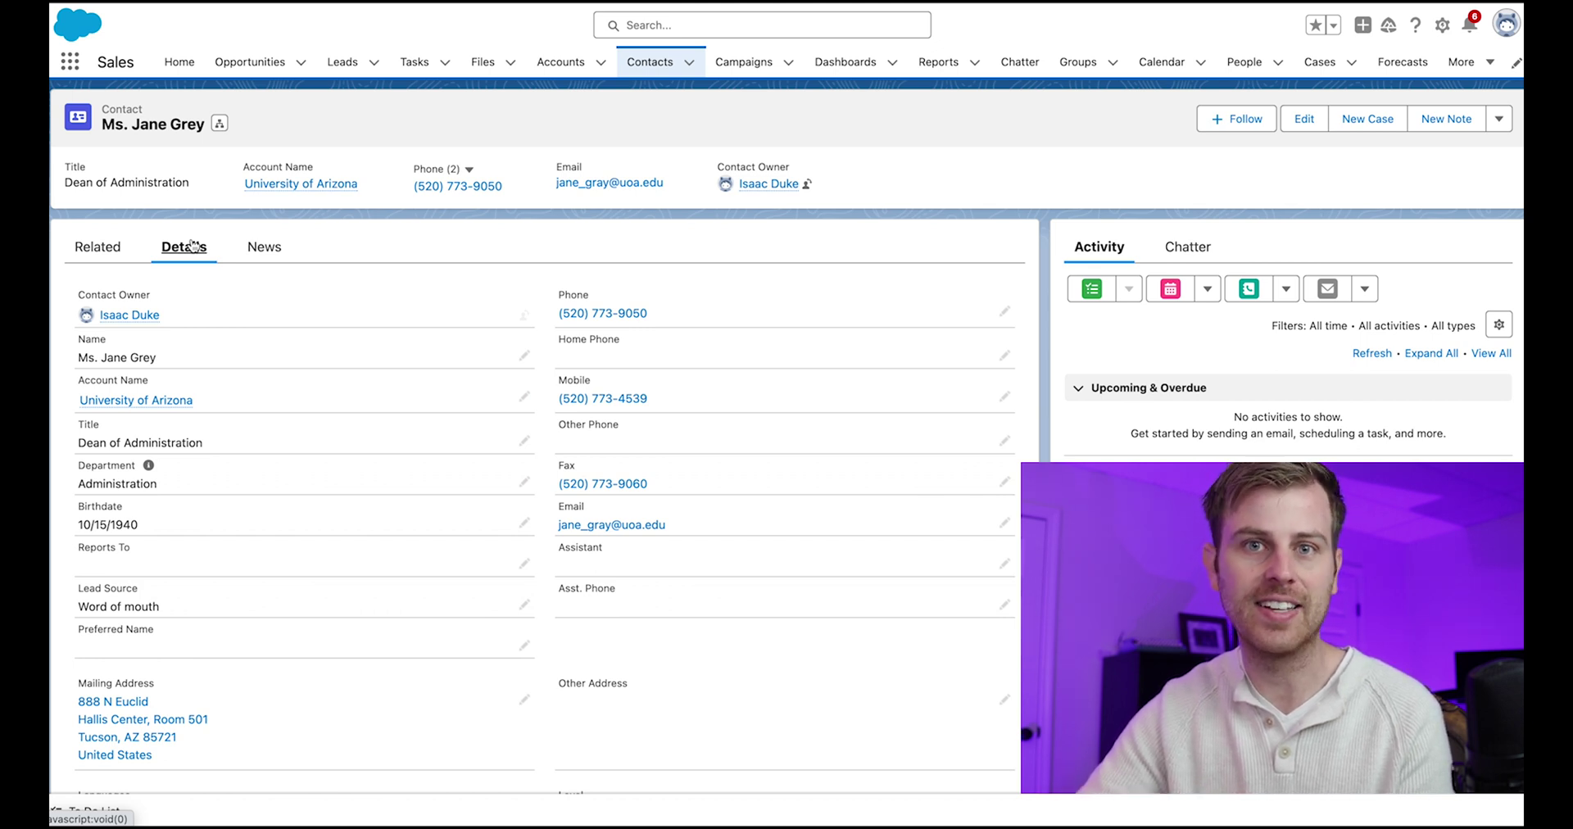
# Step: Check the Contact object's page layout assignments per profile, then return to its four page layouts
pyautogui.click(1443, 28)
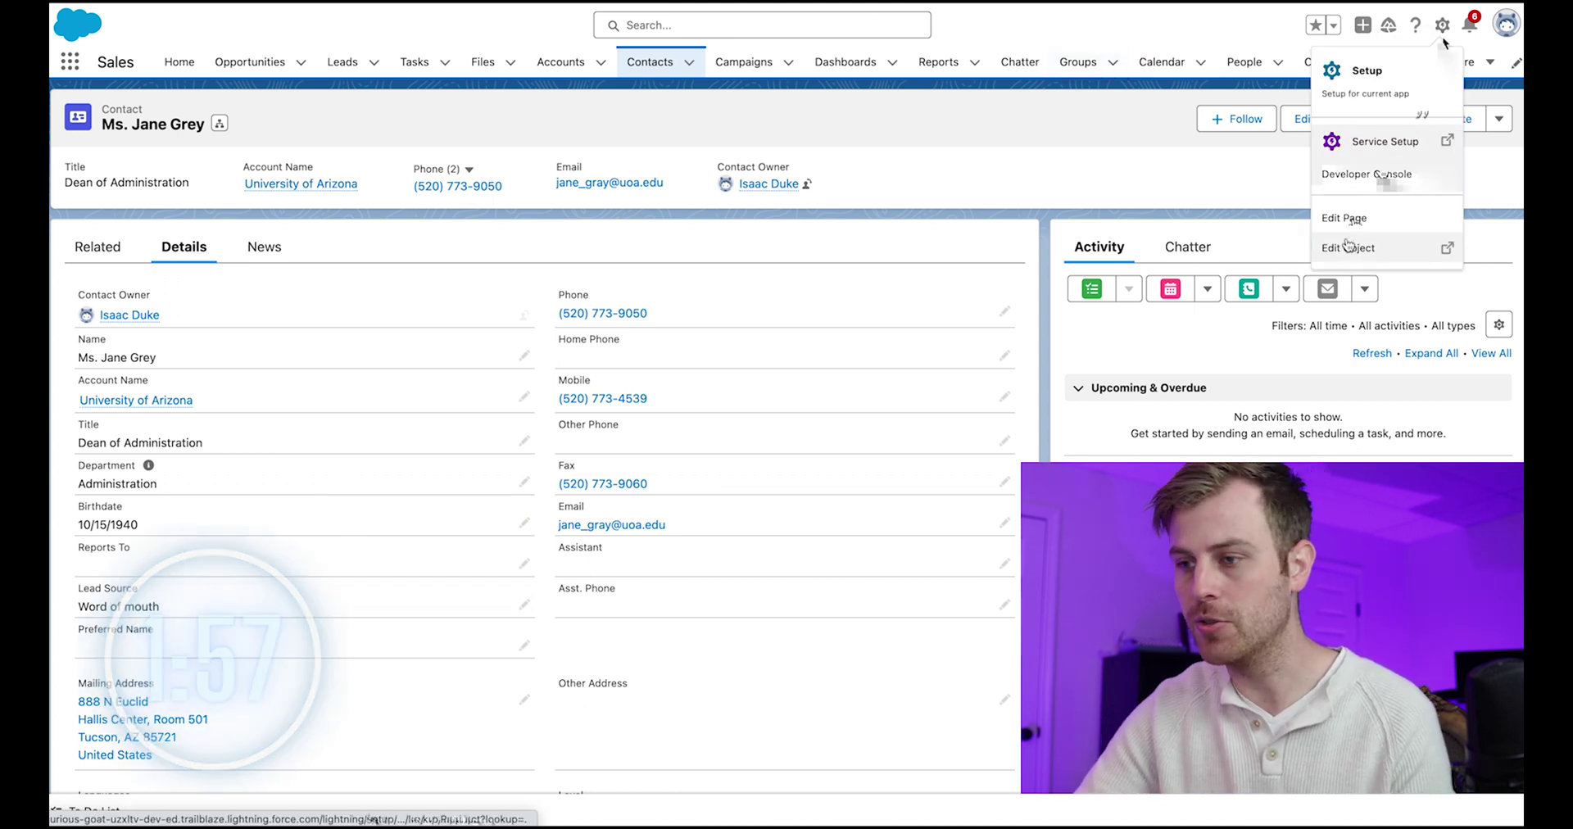
pyautogui.click(1349, 252)
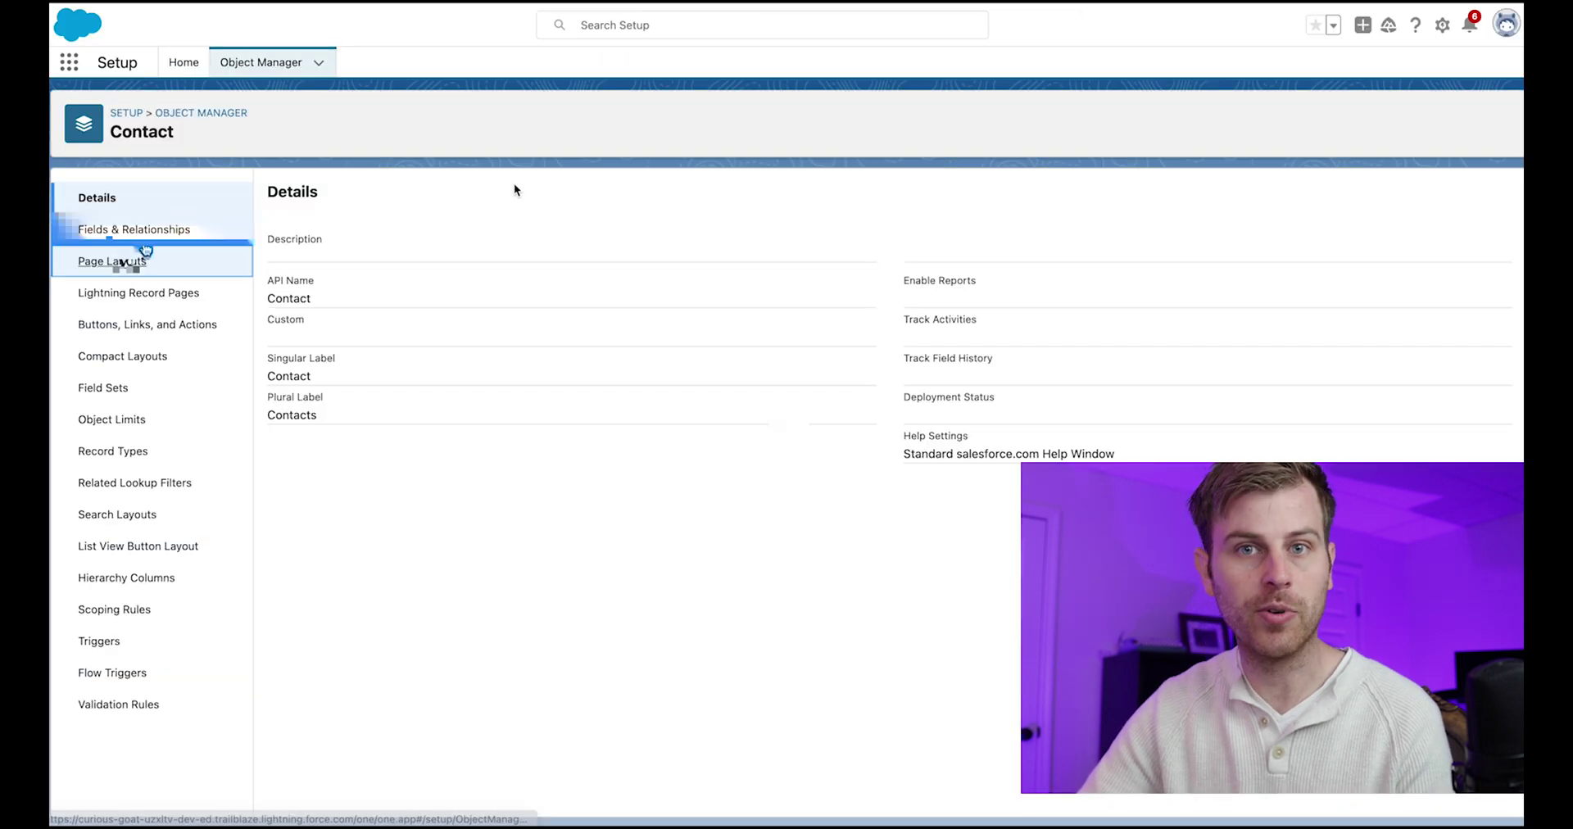
pyautogui.click(123, 262)
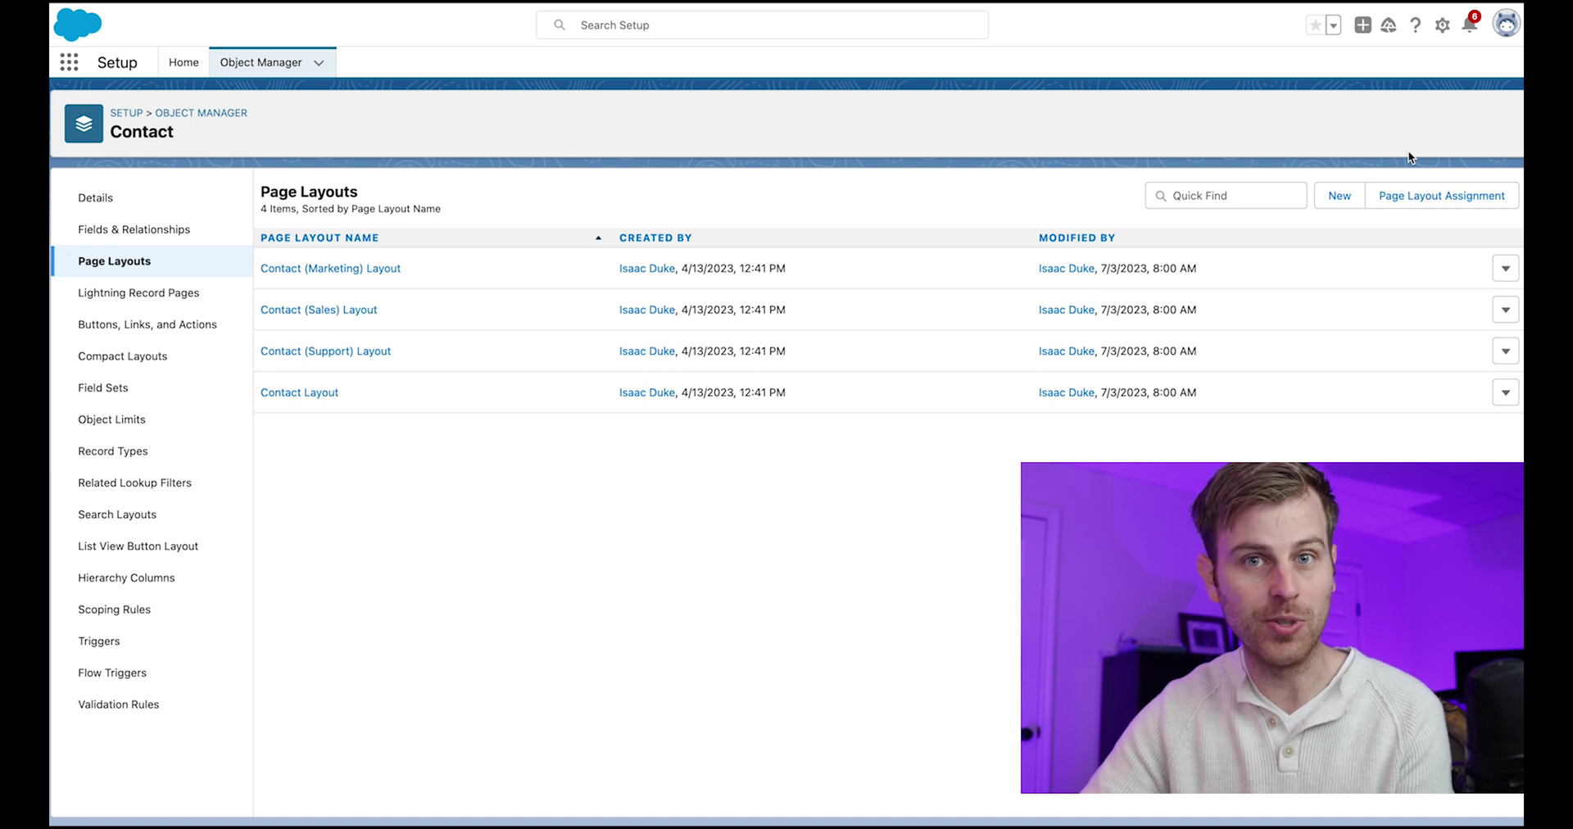
pyautogui.click(1439, 201)
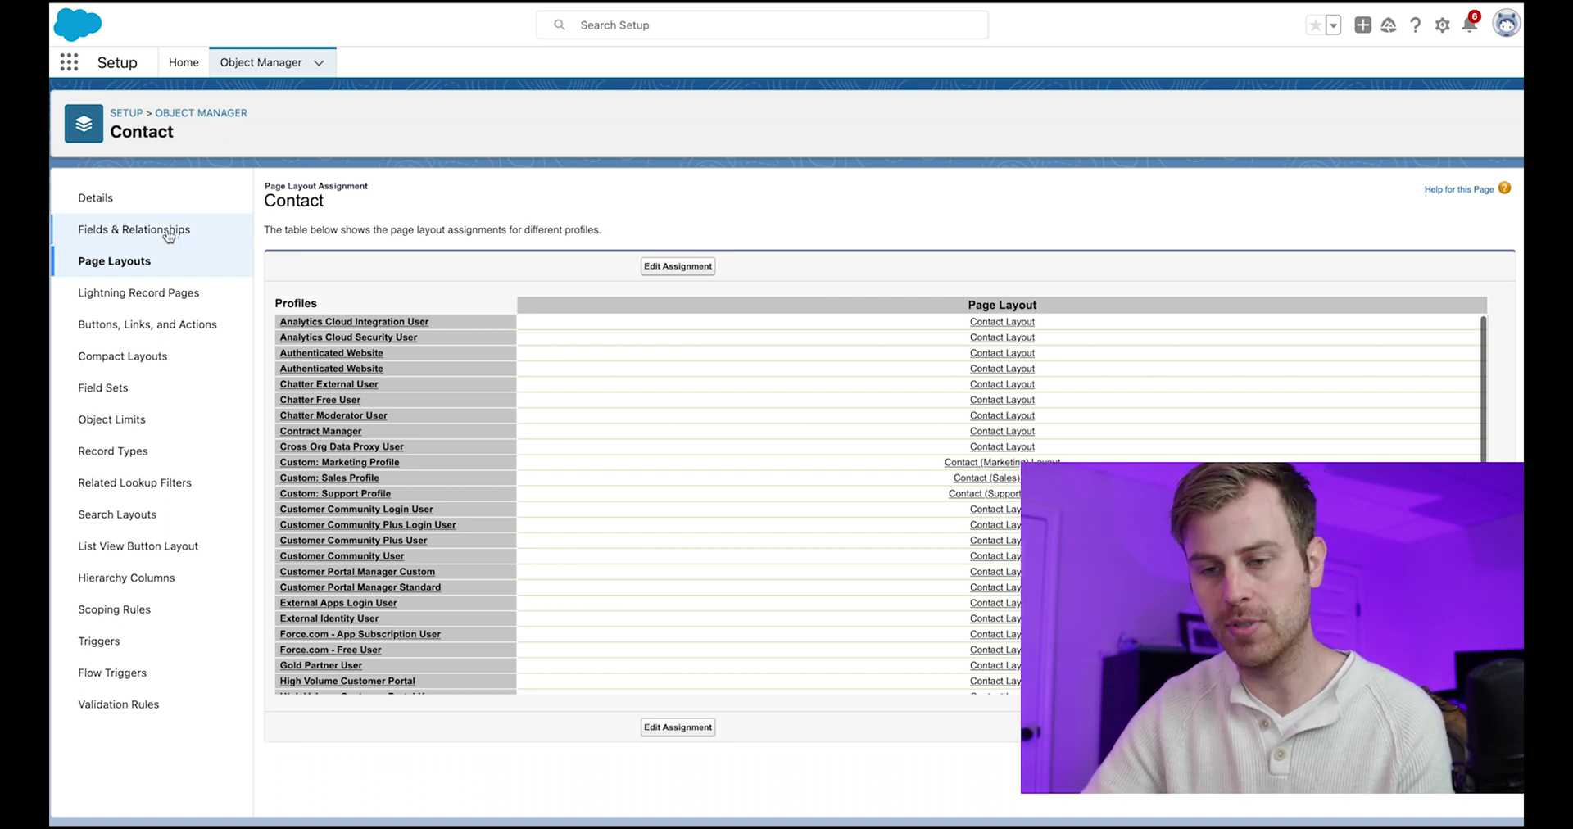
pyautogui.click(114, 261)
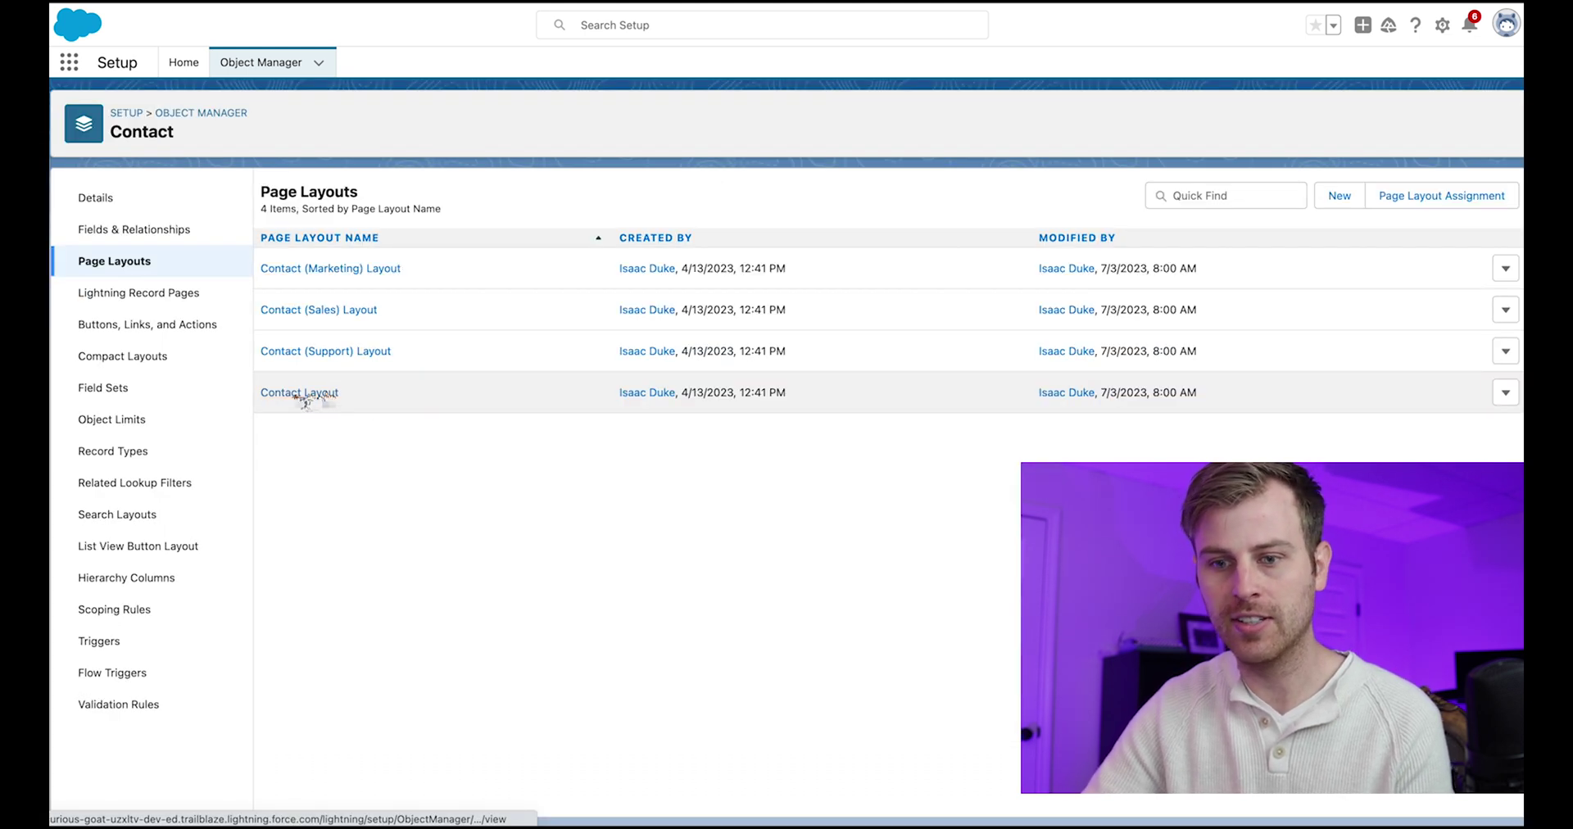
pyautogui.click(311, 396)
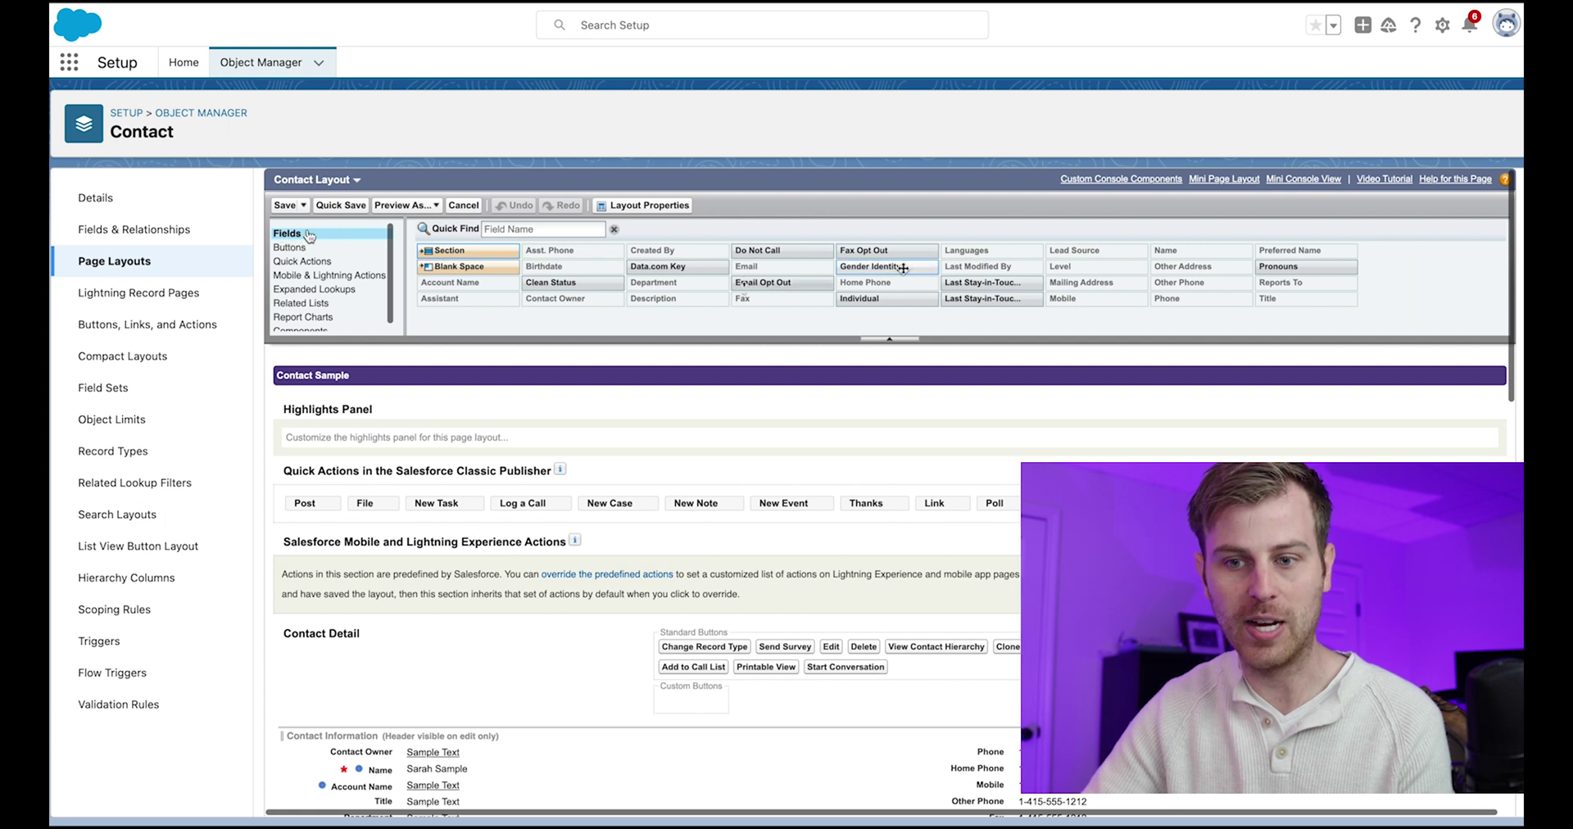
pyautogui.click(299, 263)
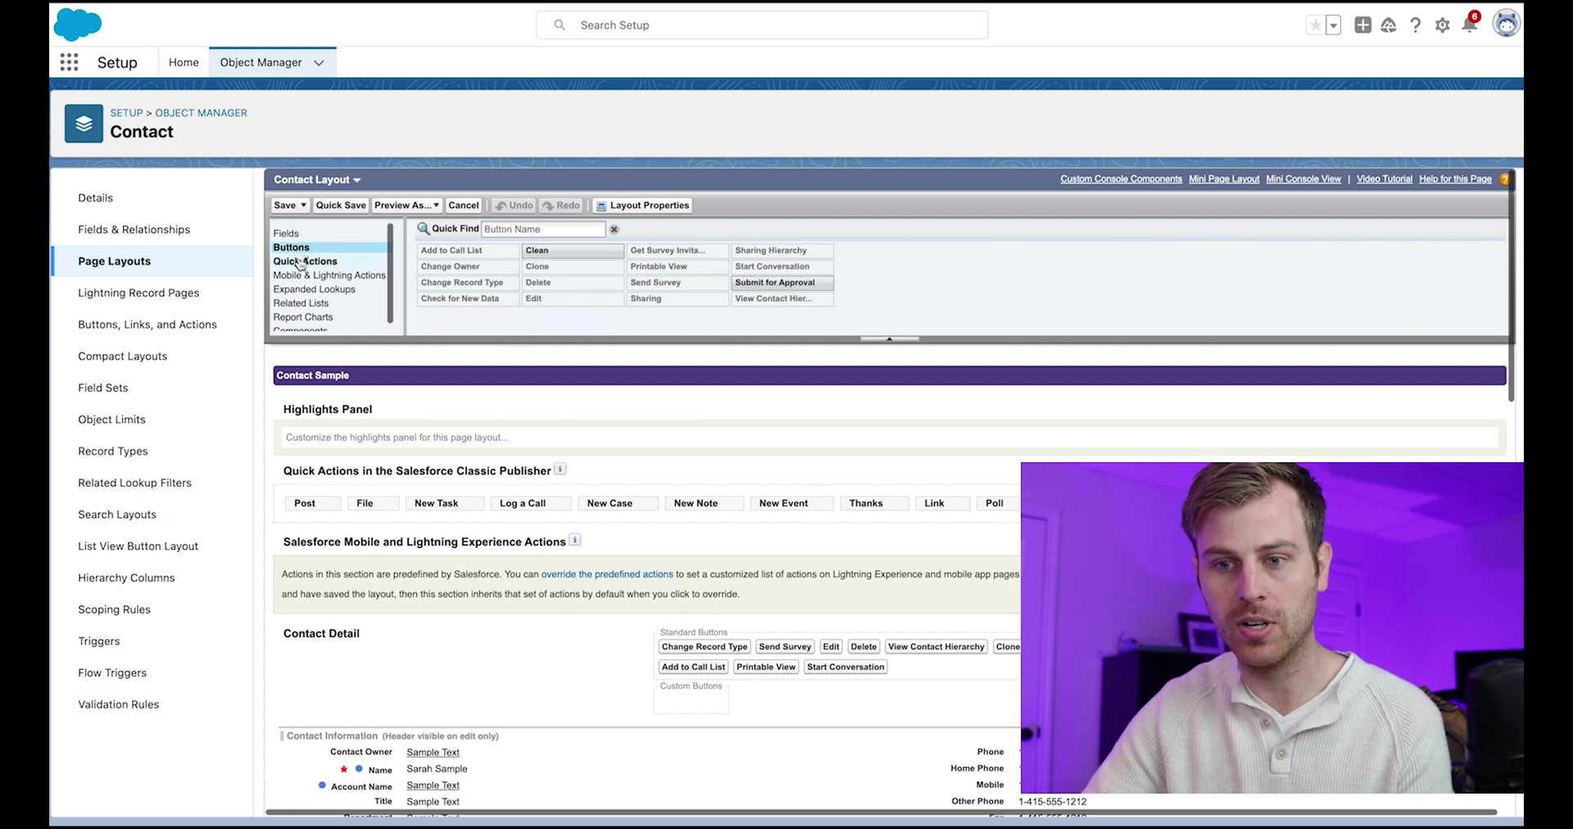
pyautogui.click(302, 303)
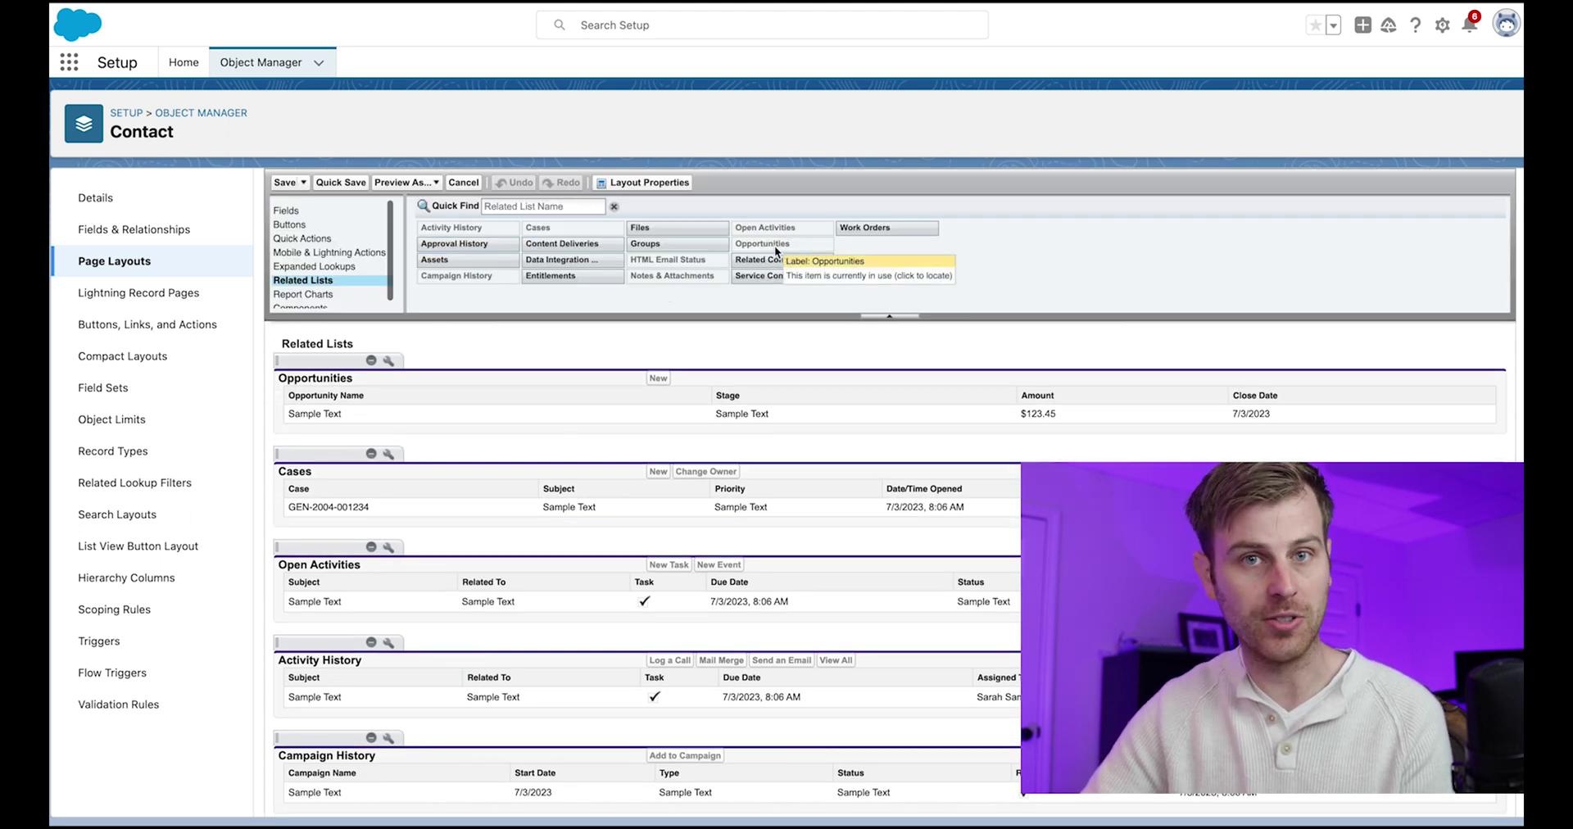
pyautogui.click(303, 212)
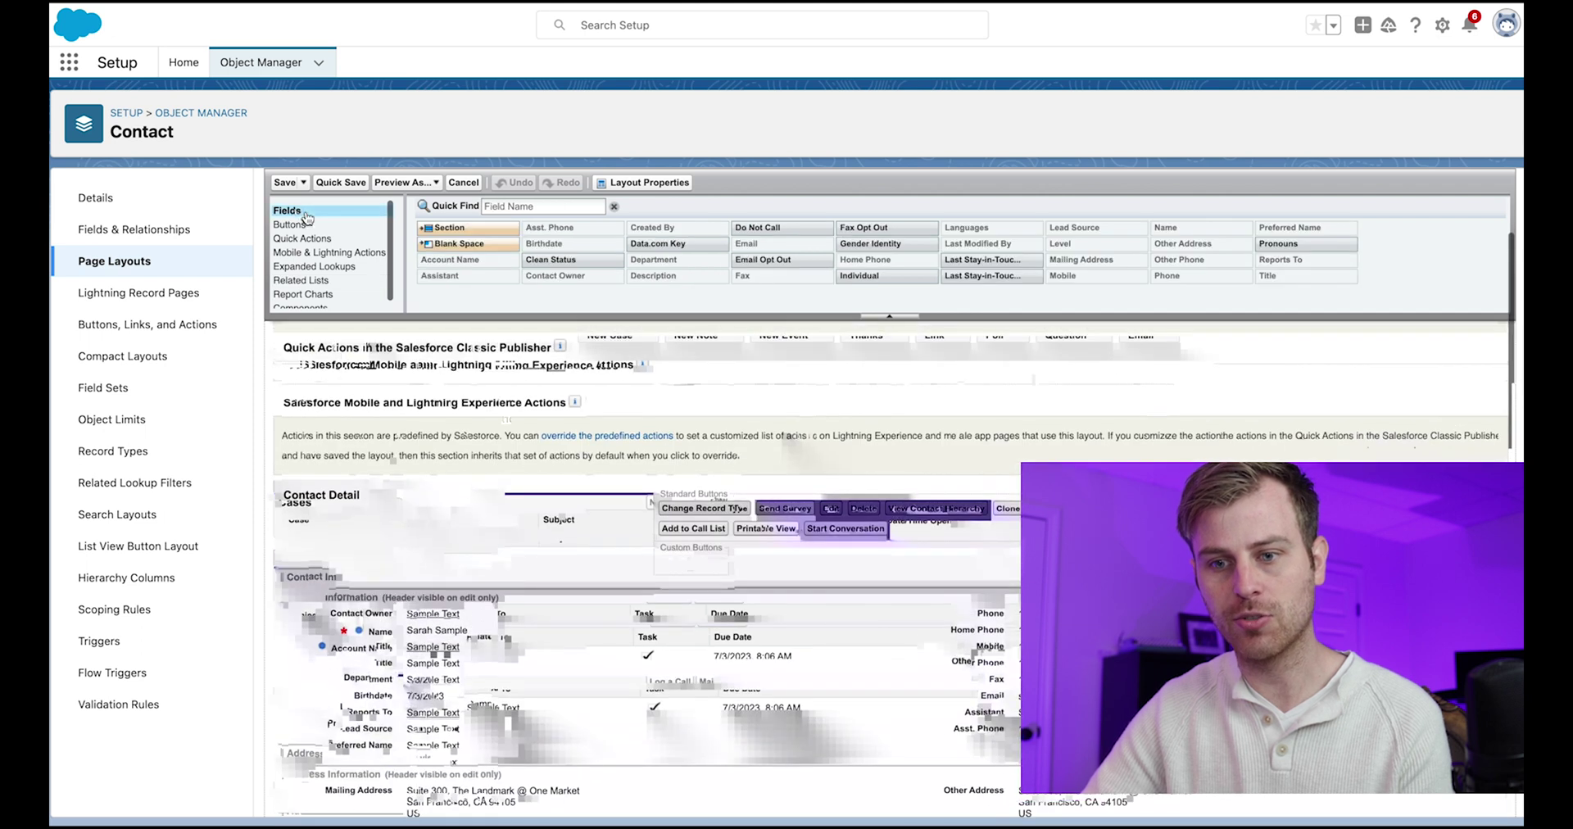
pyautogui.scroll(-3, 425, 362)
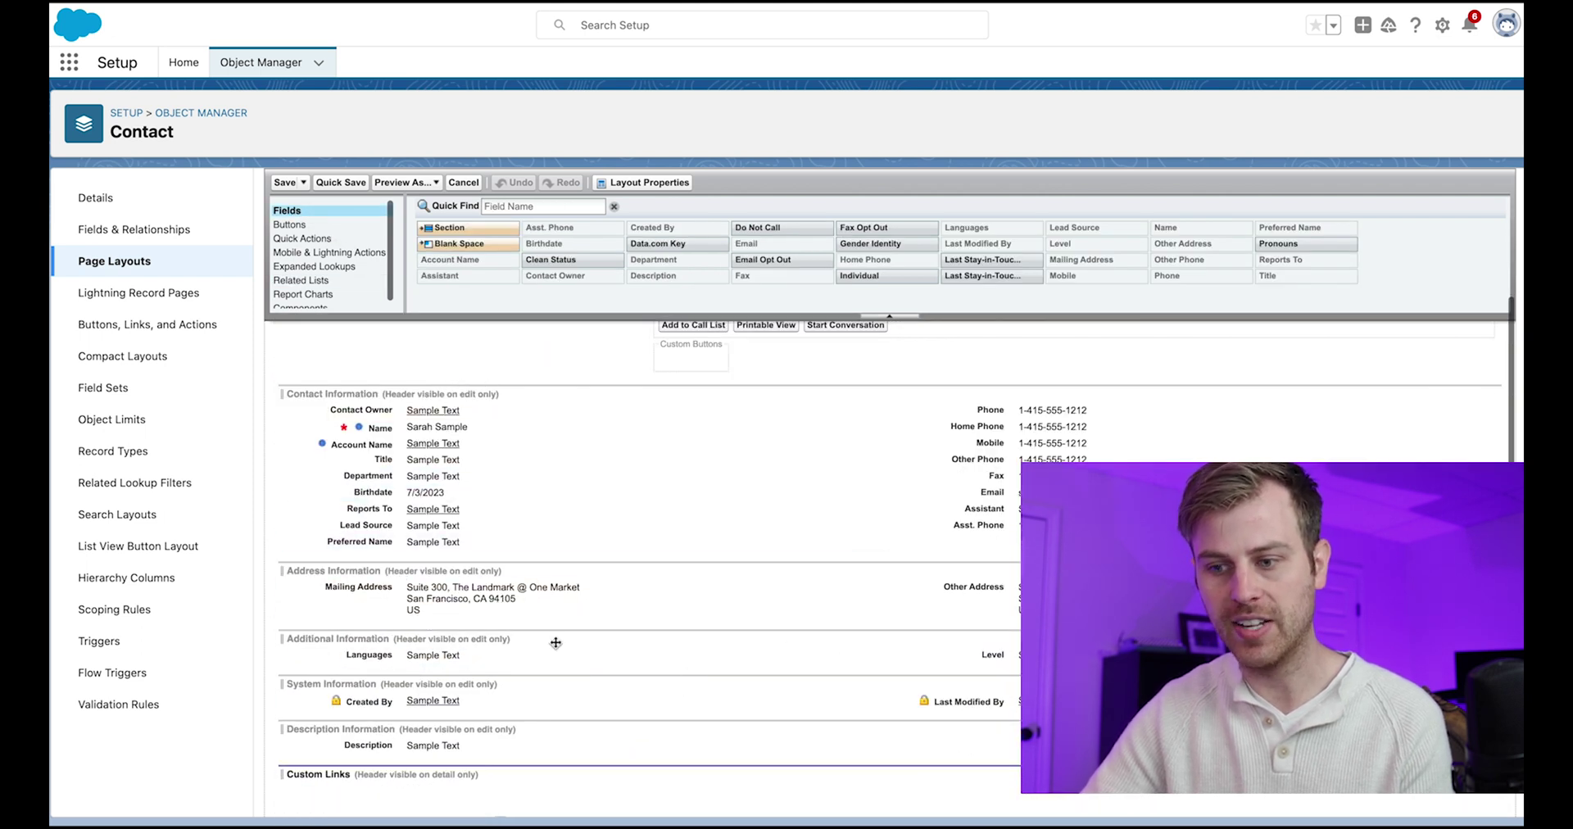
pyautogui.scroll(-10, 555, 642)
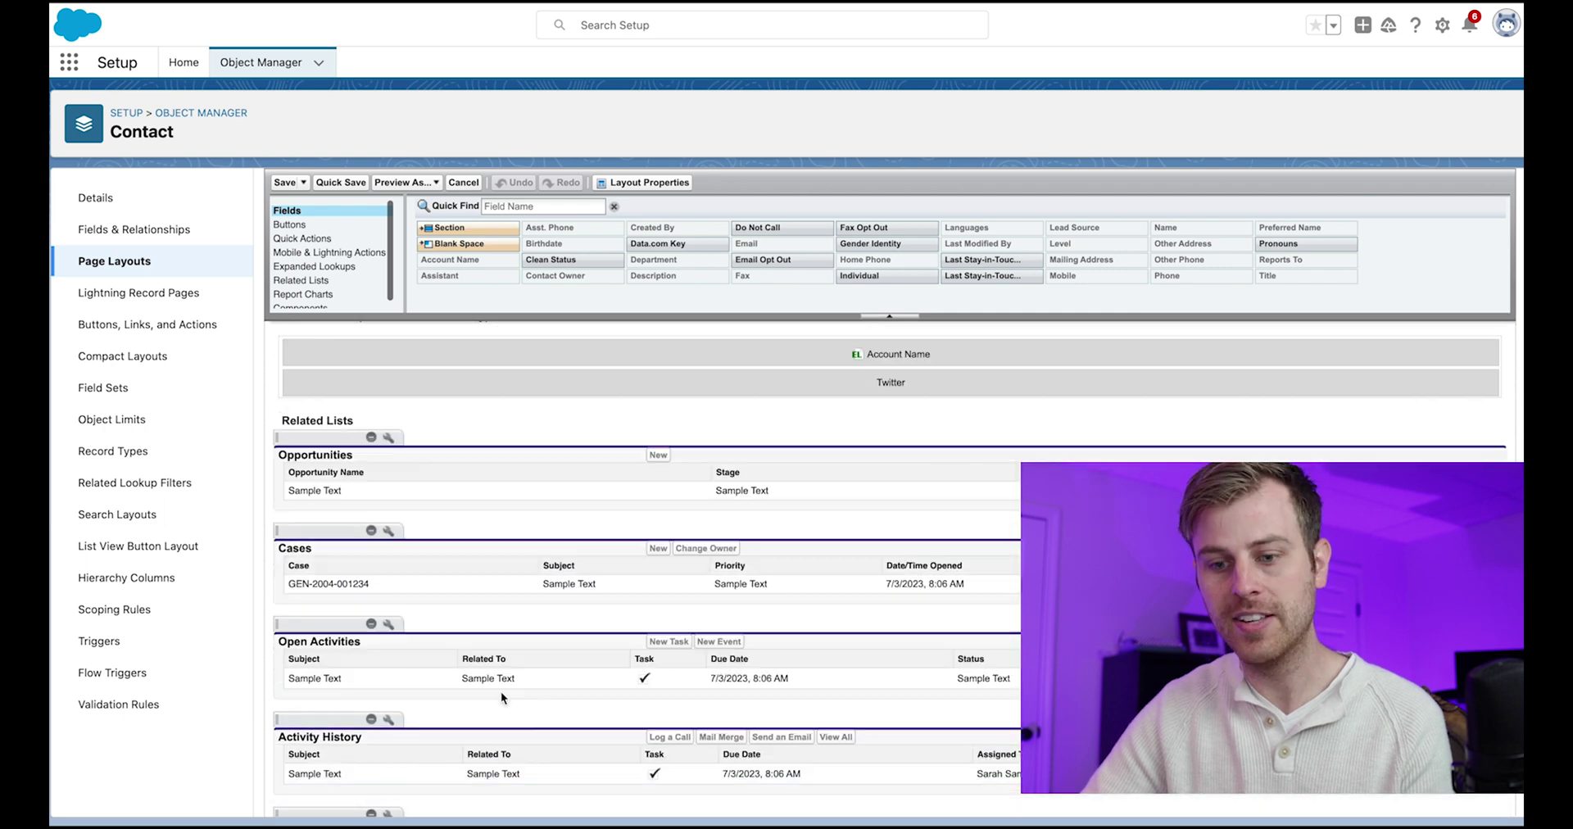
pyautogui.scroll(-1, 460, 703)
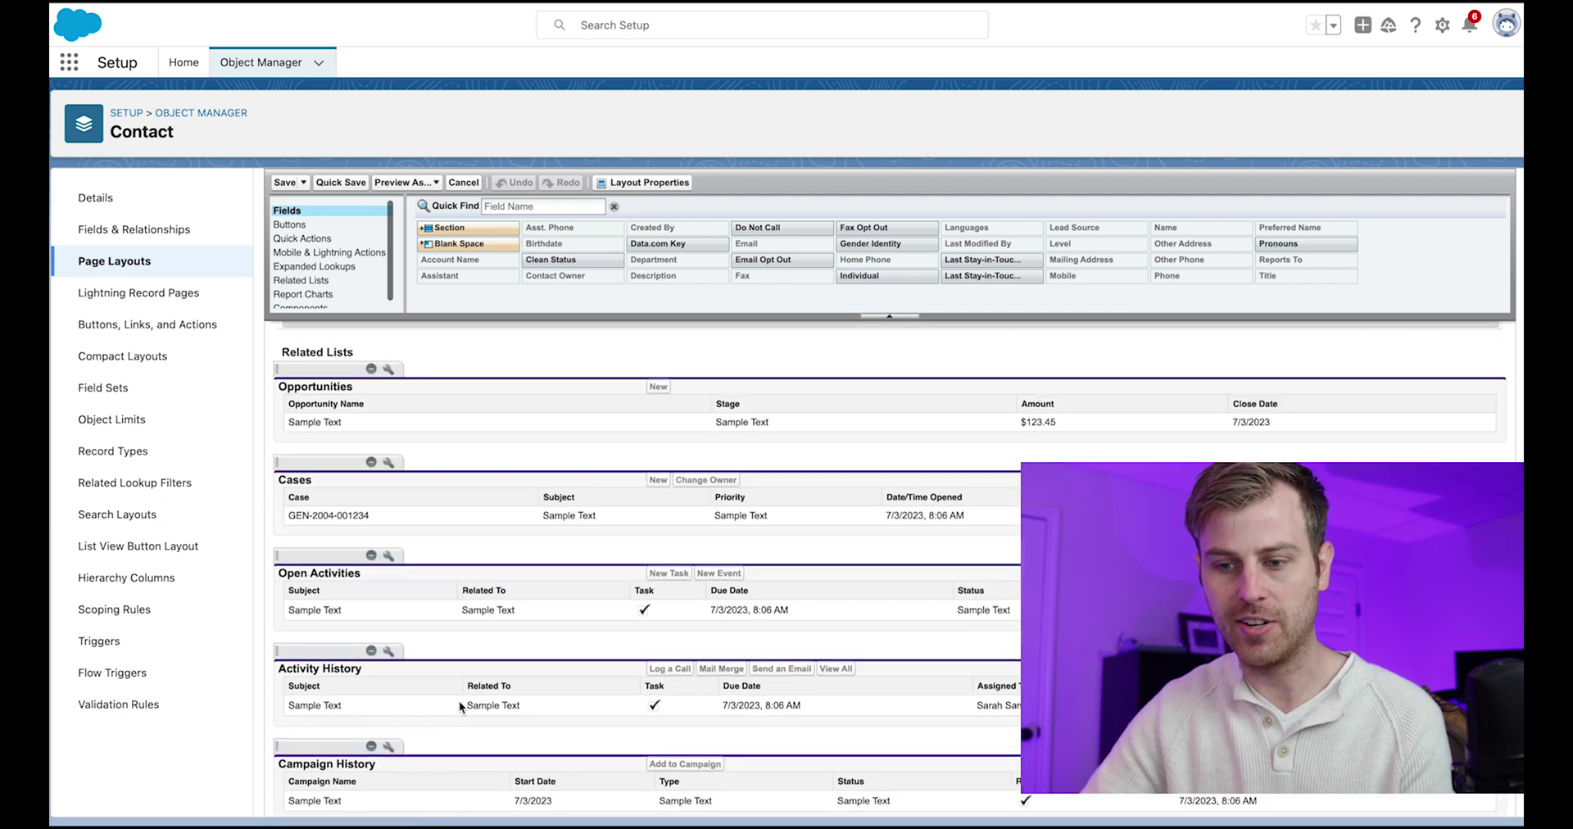
pyautogui.scroll(10, 459, 700)
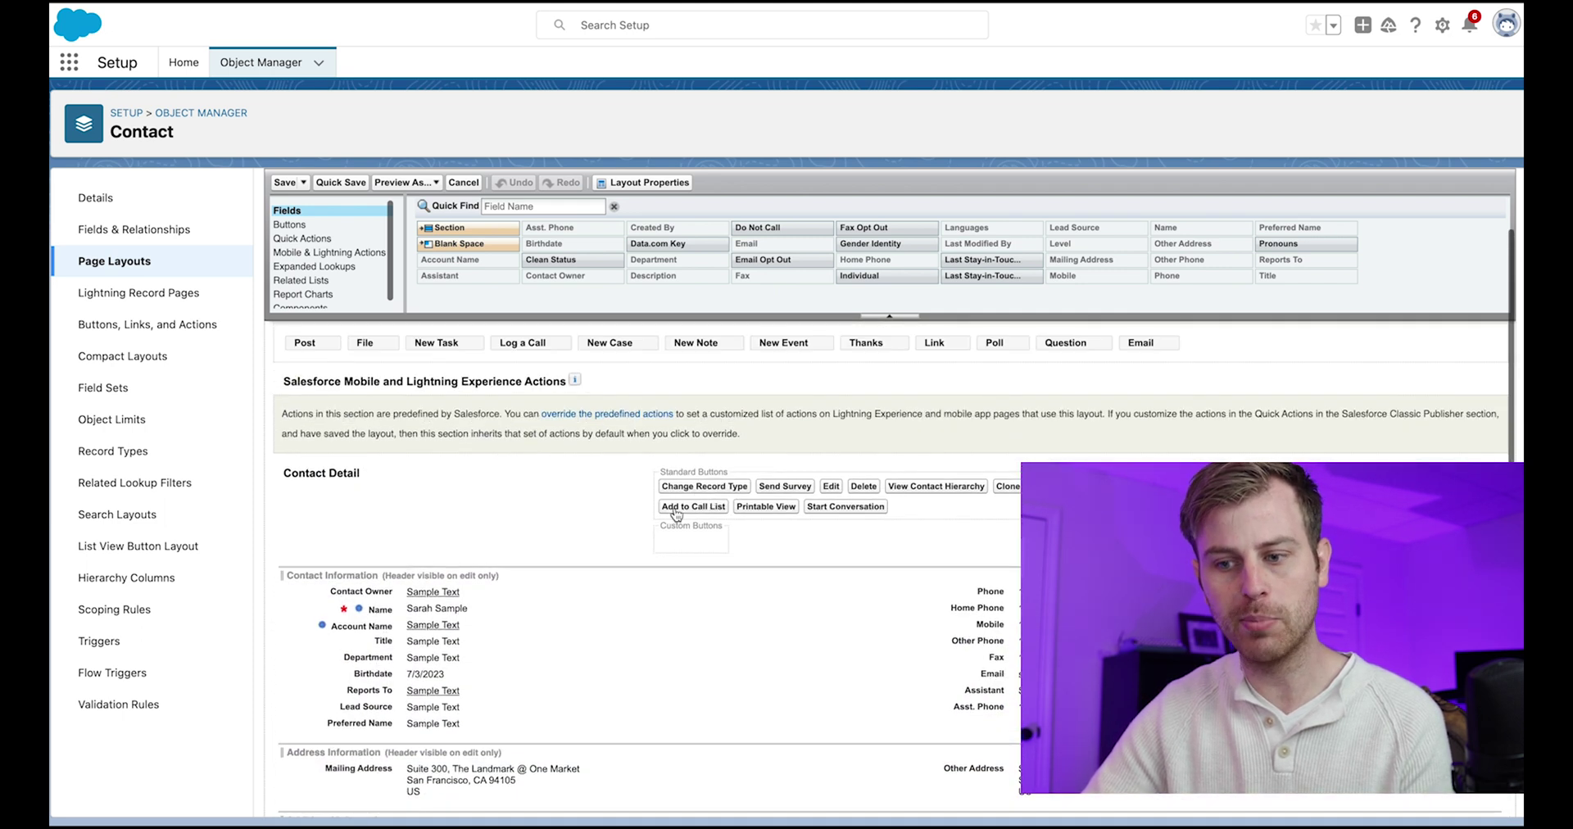
pyautogui.scroll(-3, 676, 515)
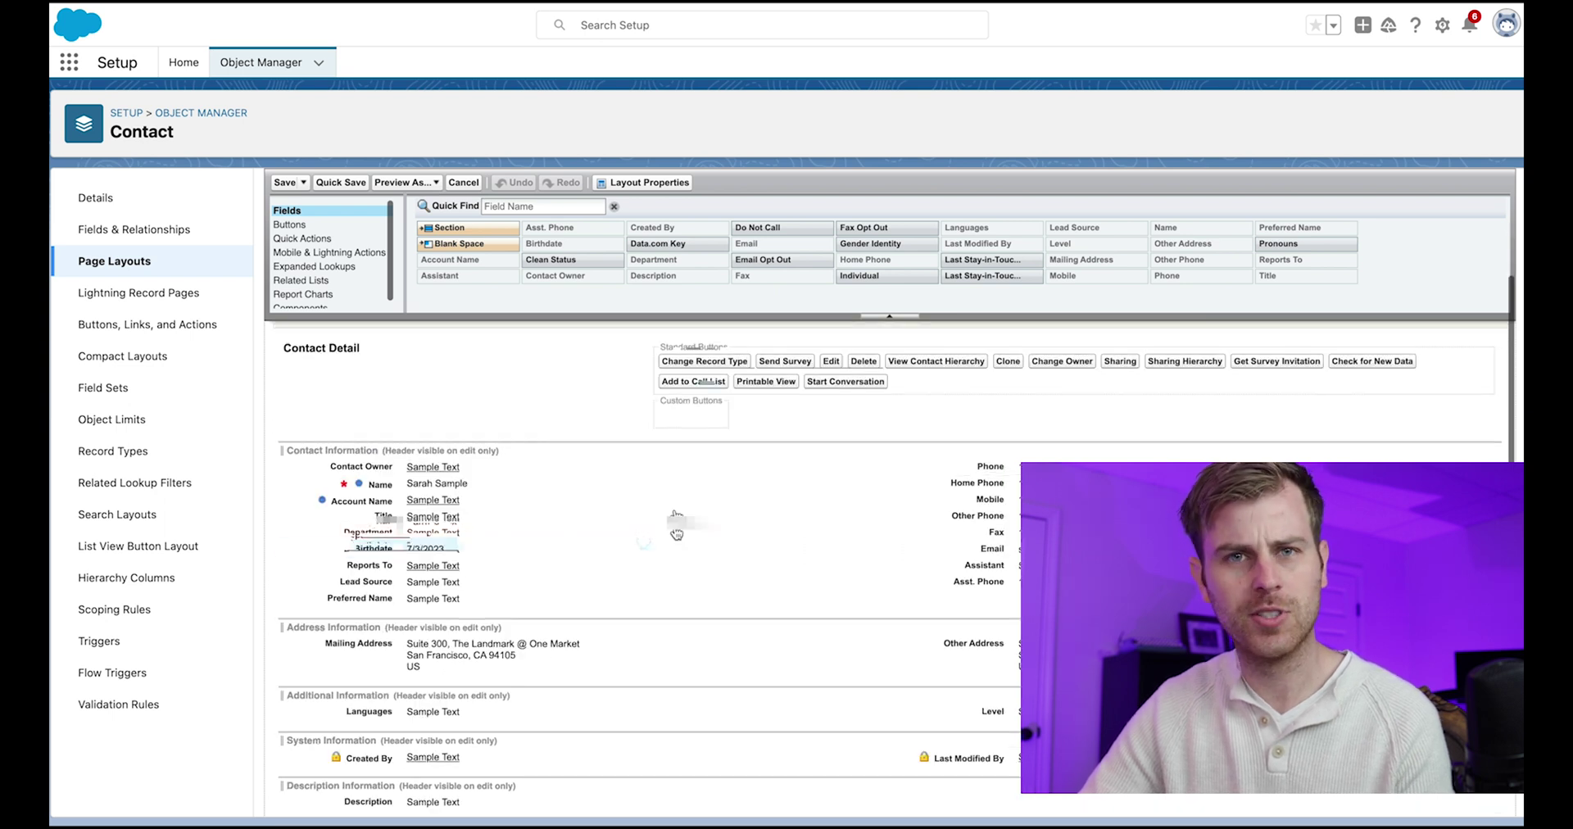
# Step: Drag Preferred Name under Name, and remove Birthdate and Assistant from Contact Information
pyautogui.moveTo(332, 439); pyautogui.dragTo(368, 451)
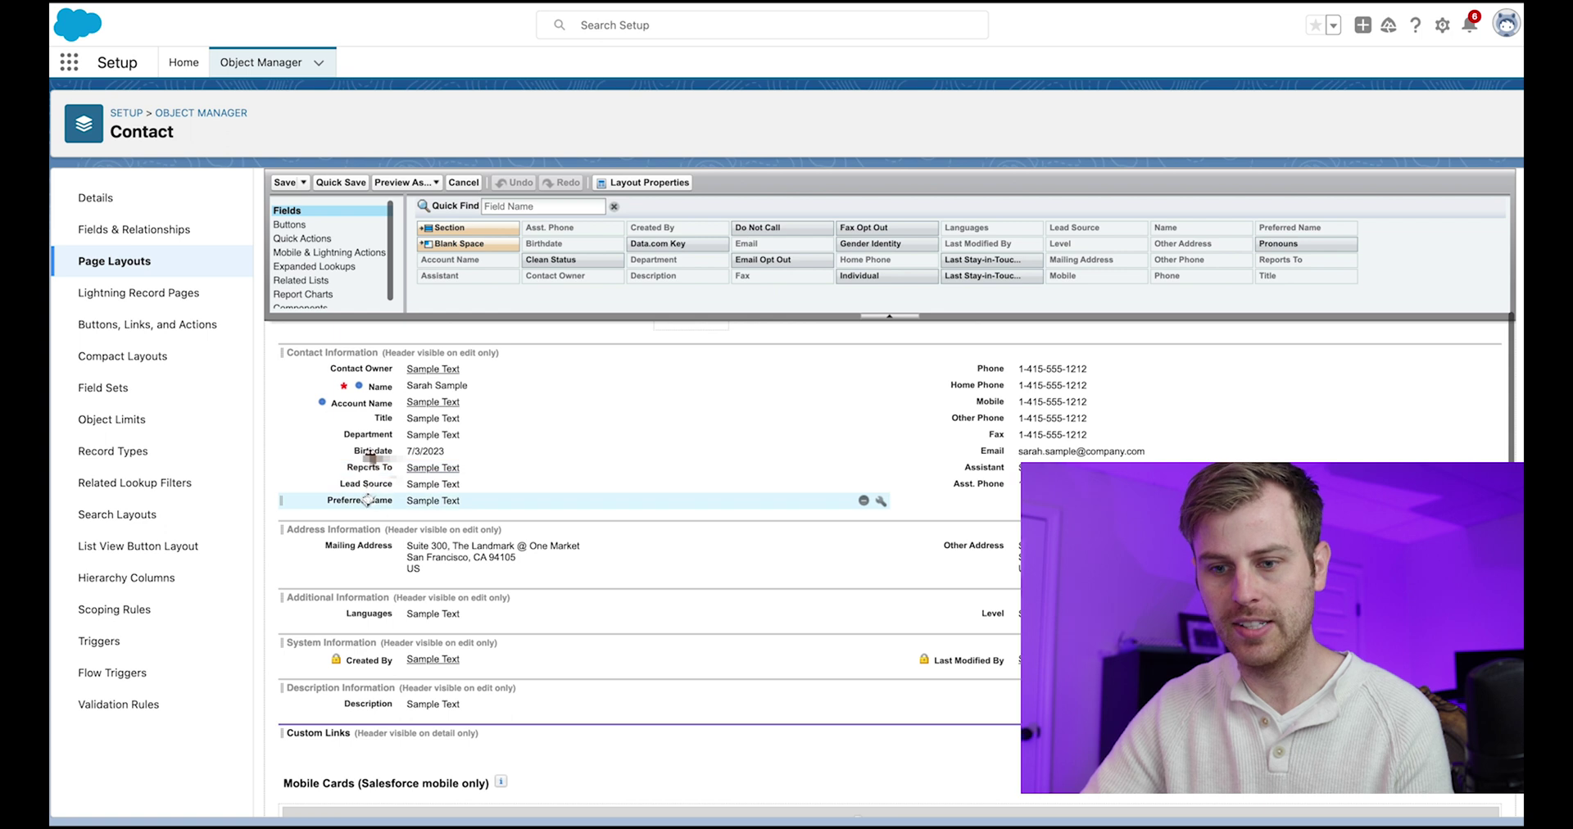
pyautogui.moveTo(364, 501); pyautogui.dragTo(377, 400)
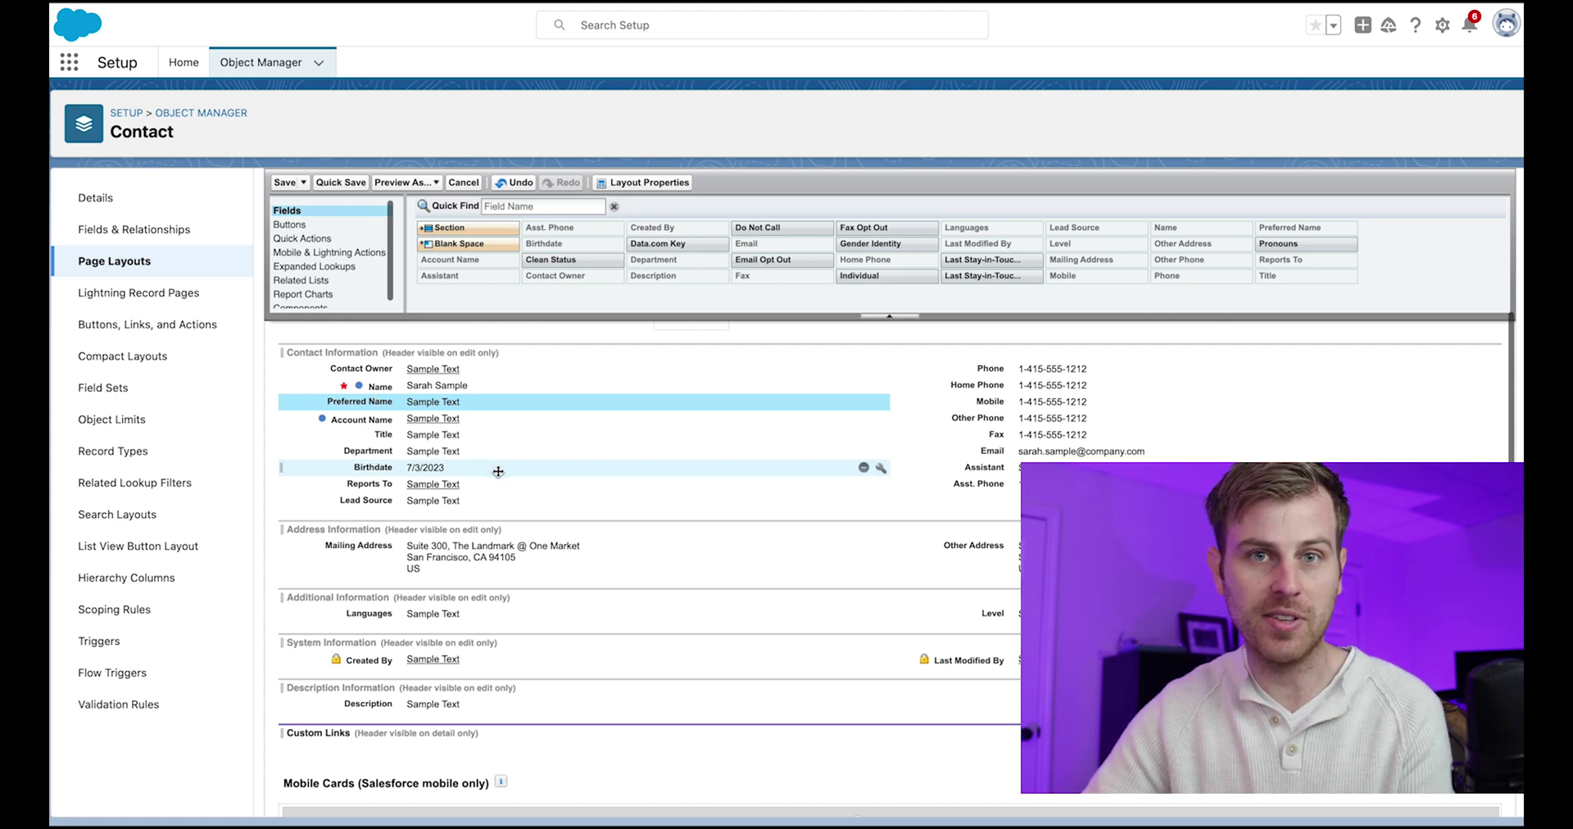
pyautogui.click(863, 470)
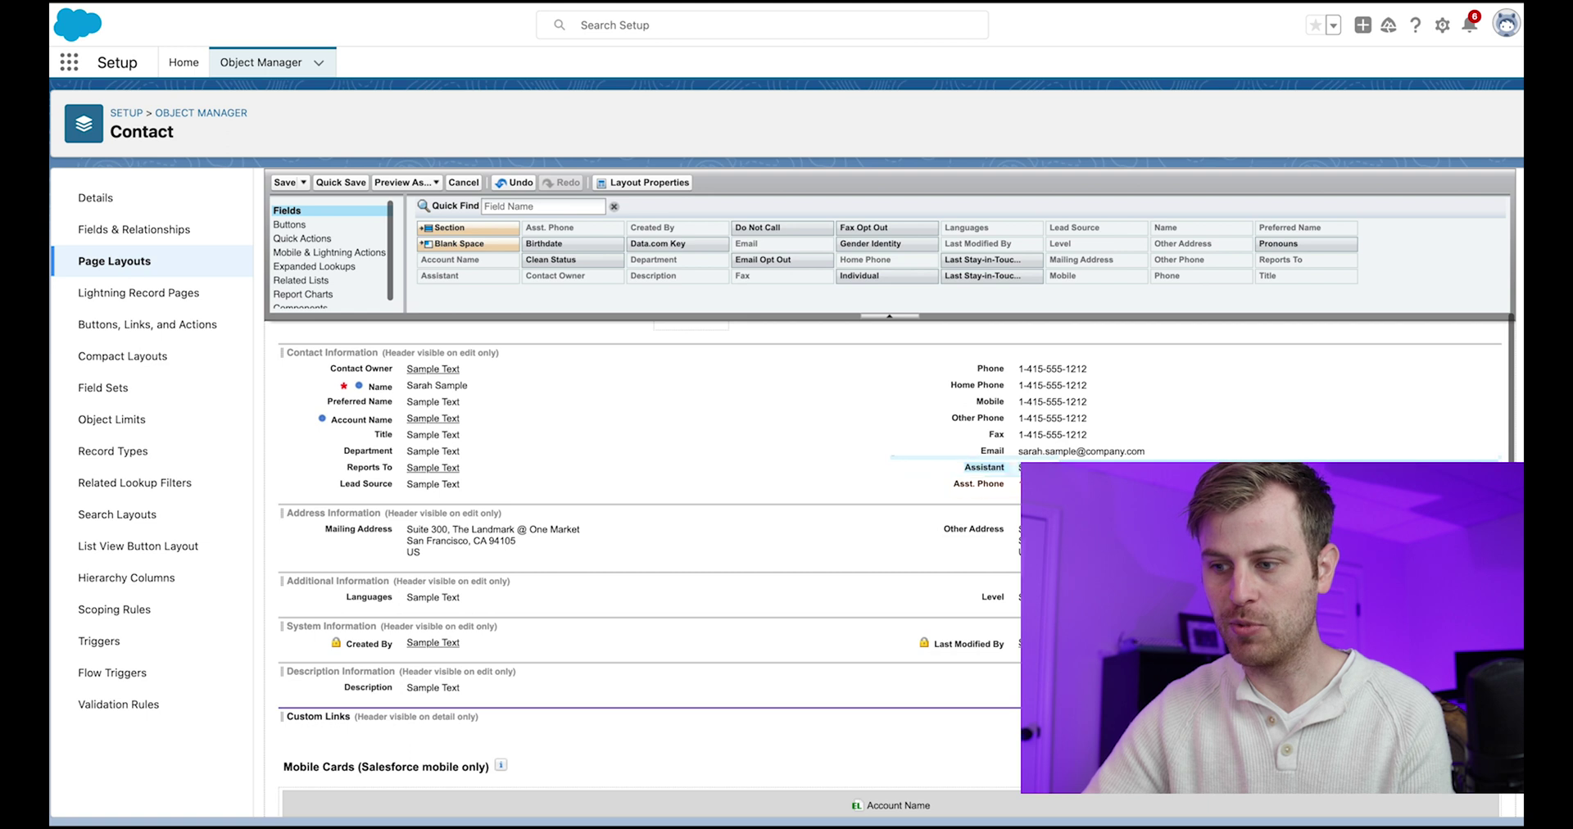
pyautogui.moveTo(897, 466); pyautogui.dragTo(853, 267)
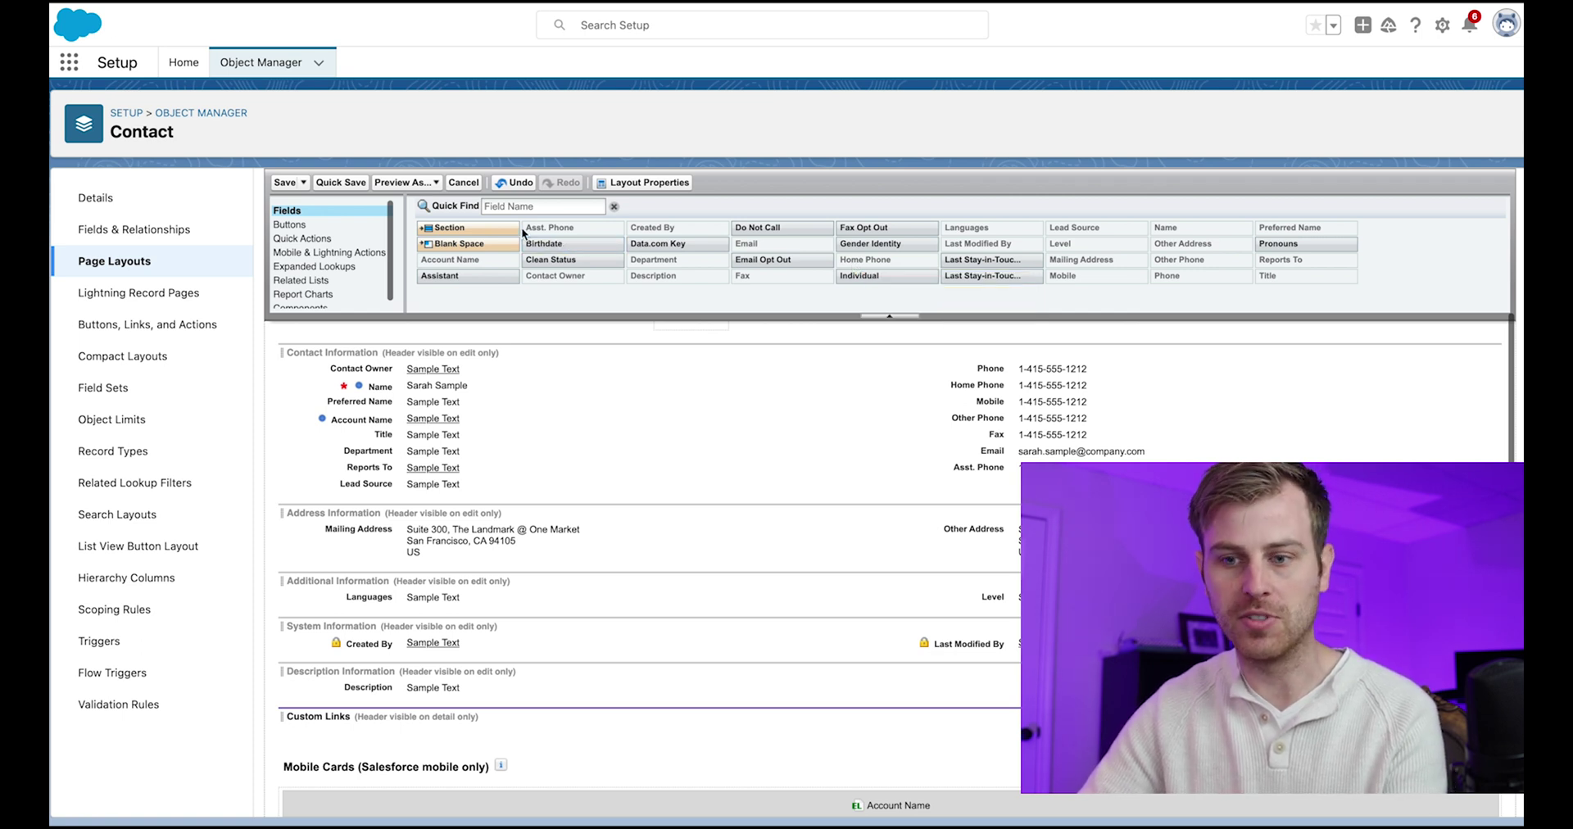
# Step: Add a section named 'Contact Info' and move the phone, fax and Email fields into it
pyautogui.moveTo(474, 227); pyautogui.dragTo(447, 495)
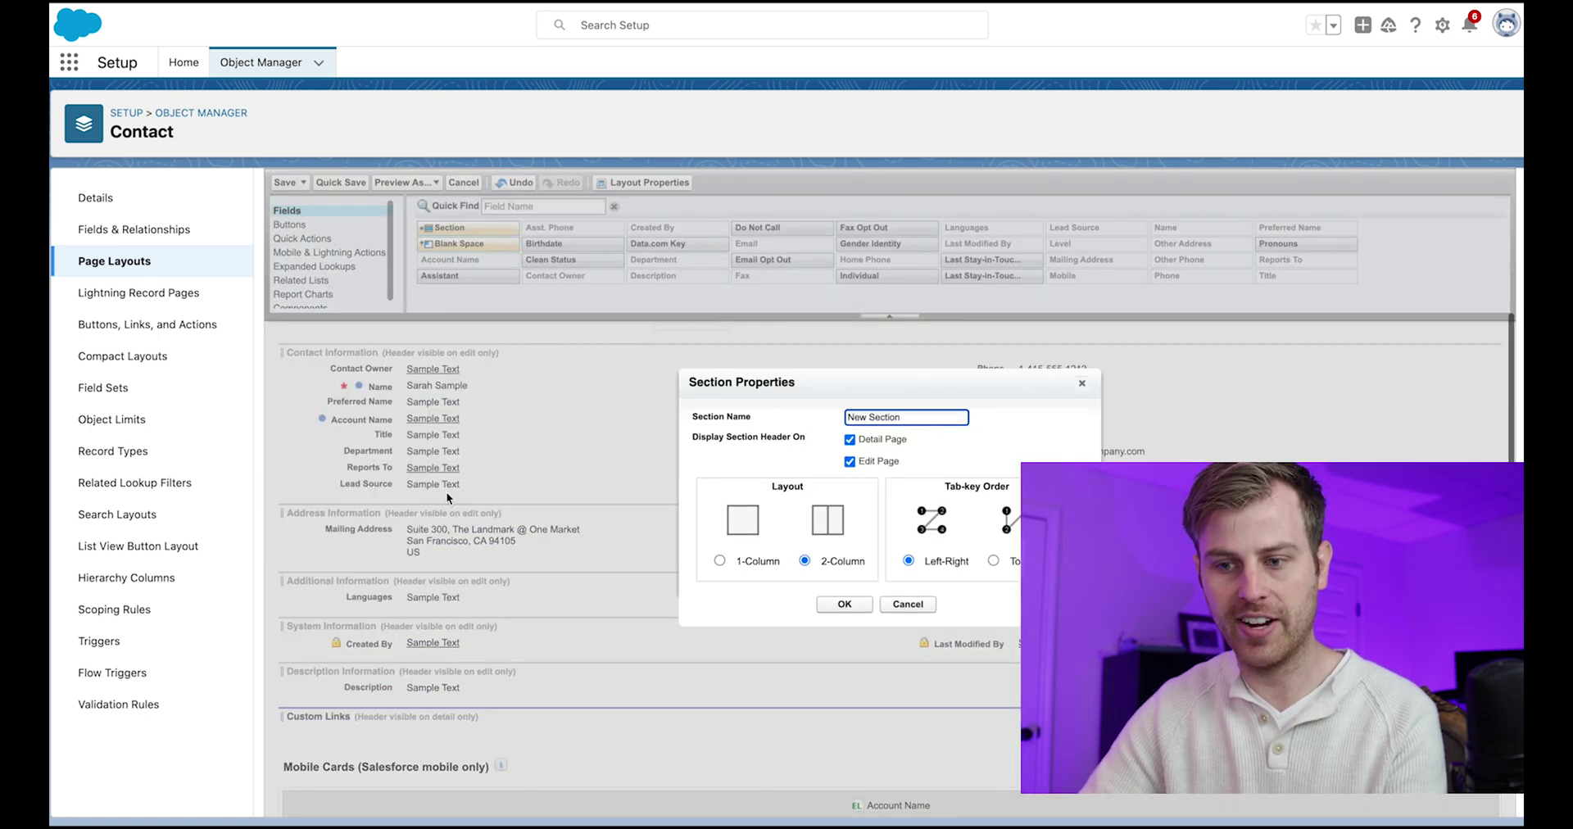
pyautogui.tripleClick(926, 418)
pyautogui.write('Contact Info')
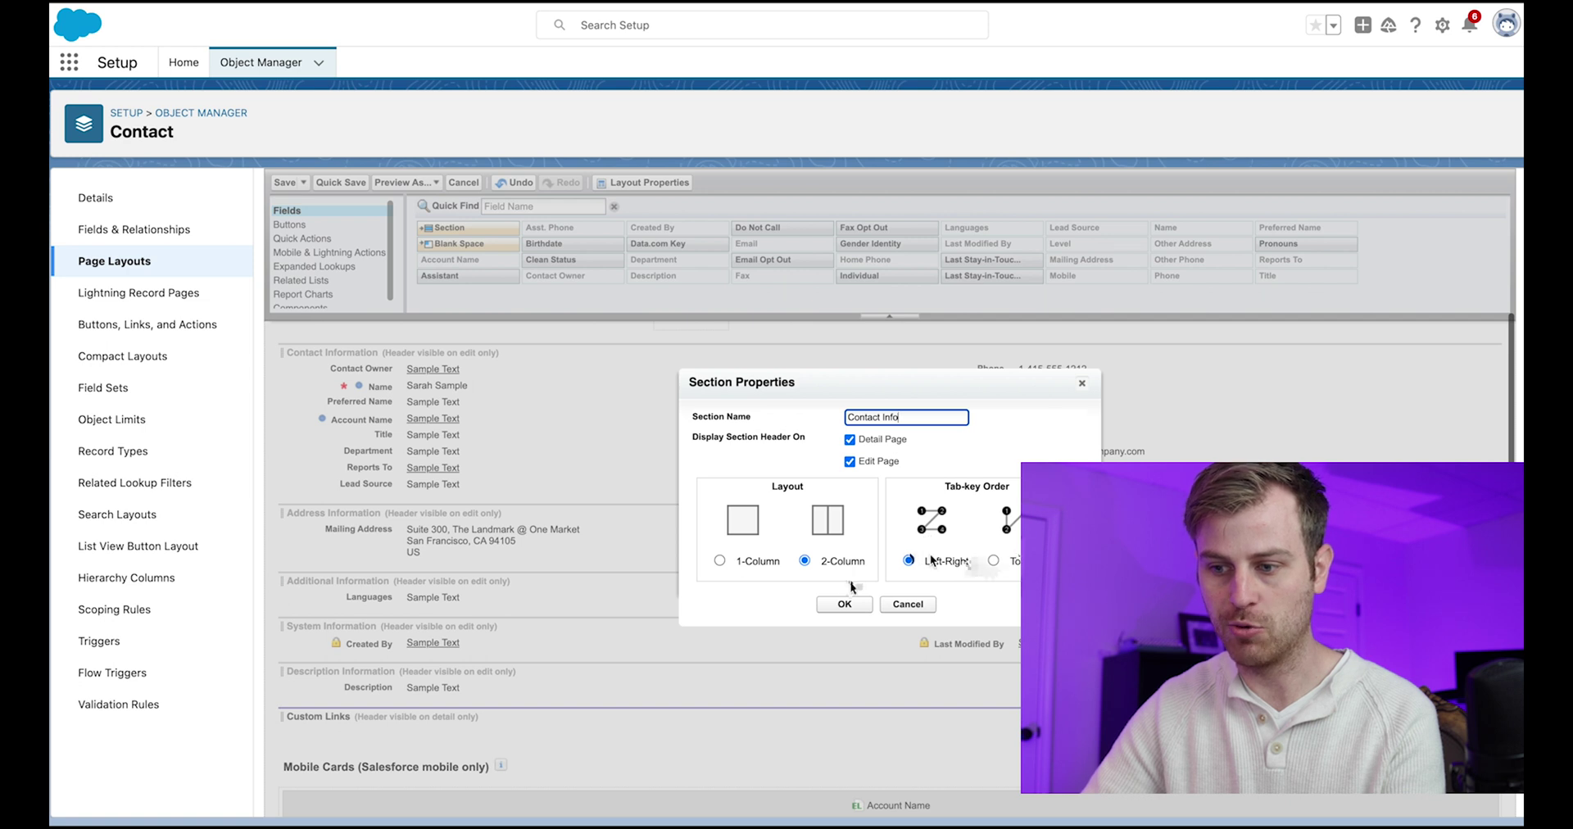
pyautogui.click(844, 603)
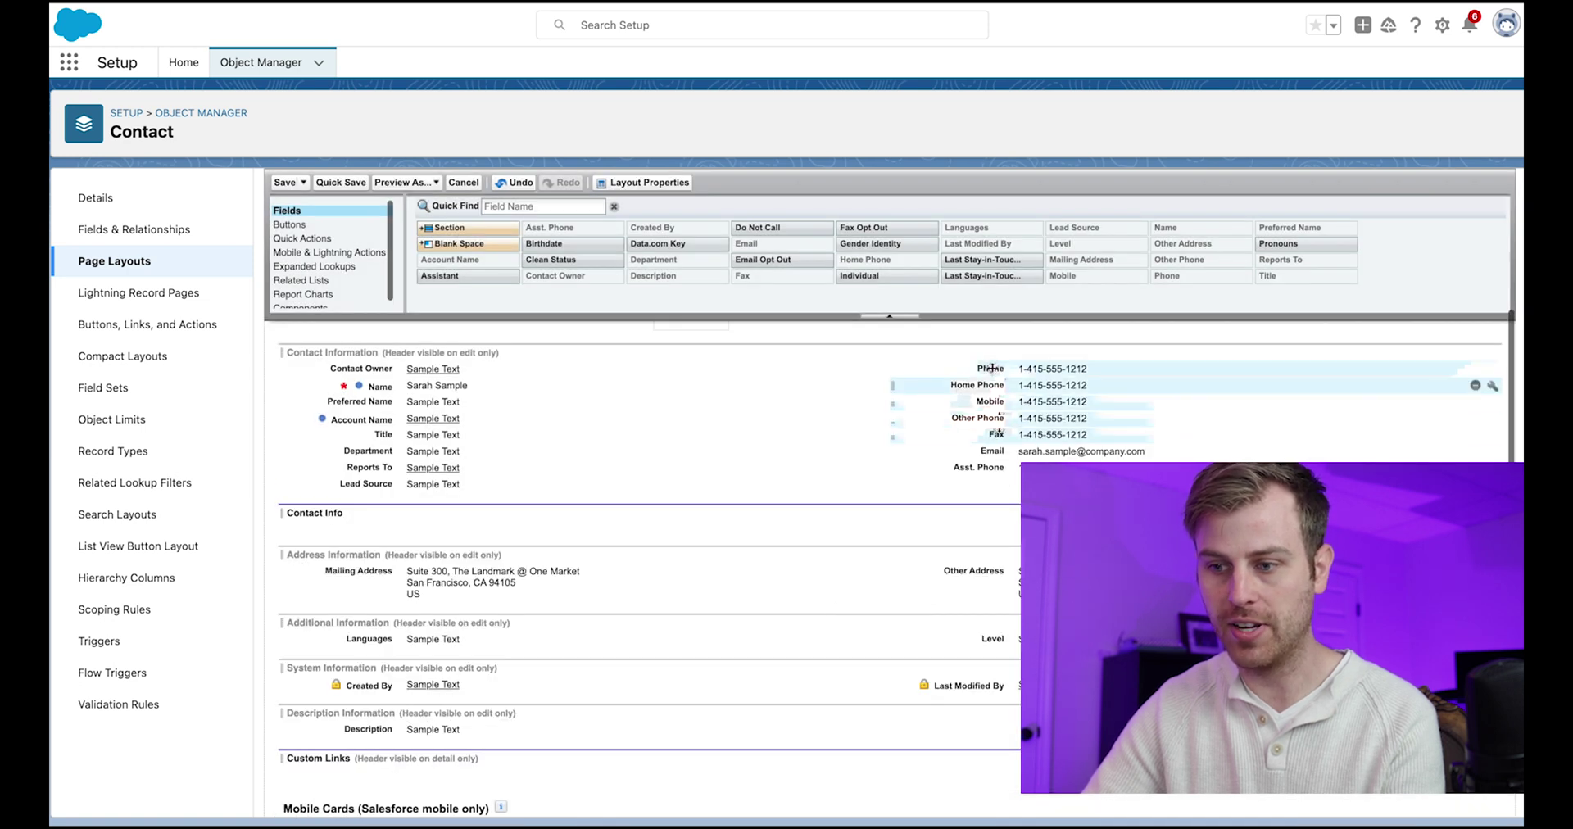
pyautogui.moveTo(991, 369); pyautogui.dragTo(925, 525)
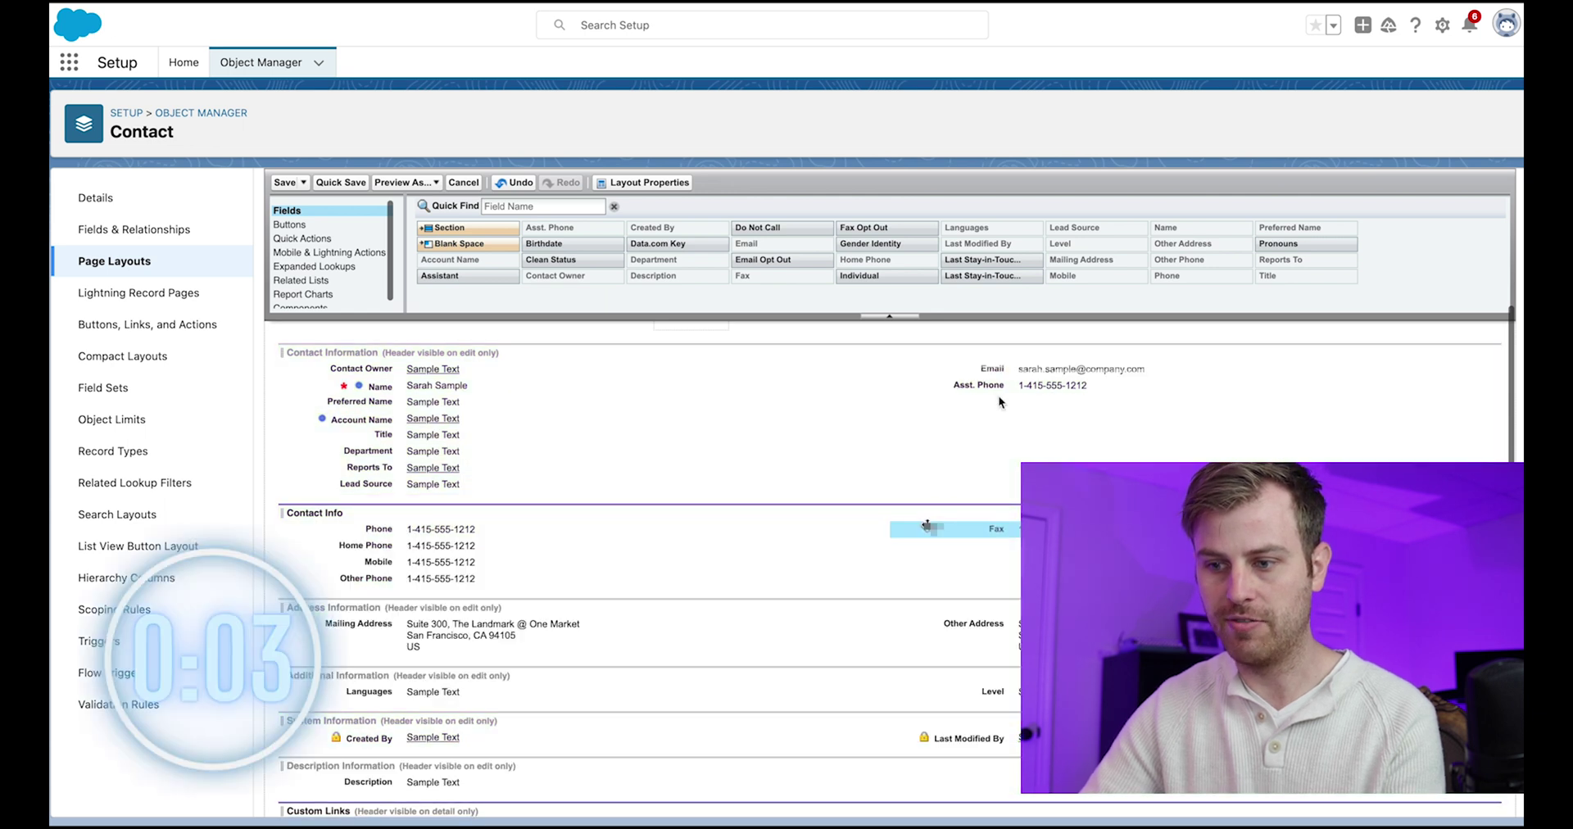
pyautogui.moveTo(991, 369); pyautogui.dragTo(991, 561)
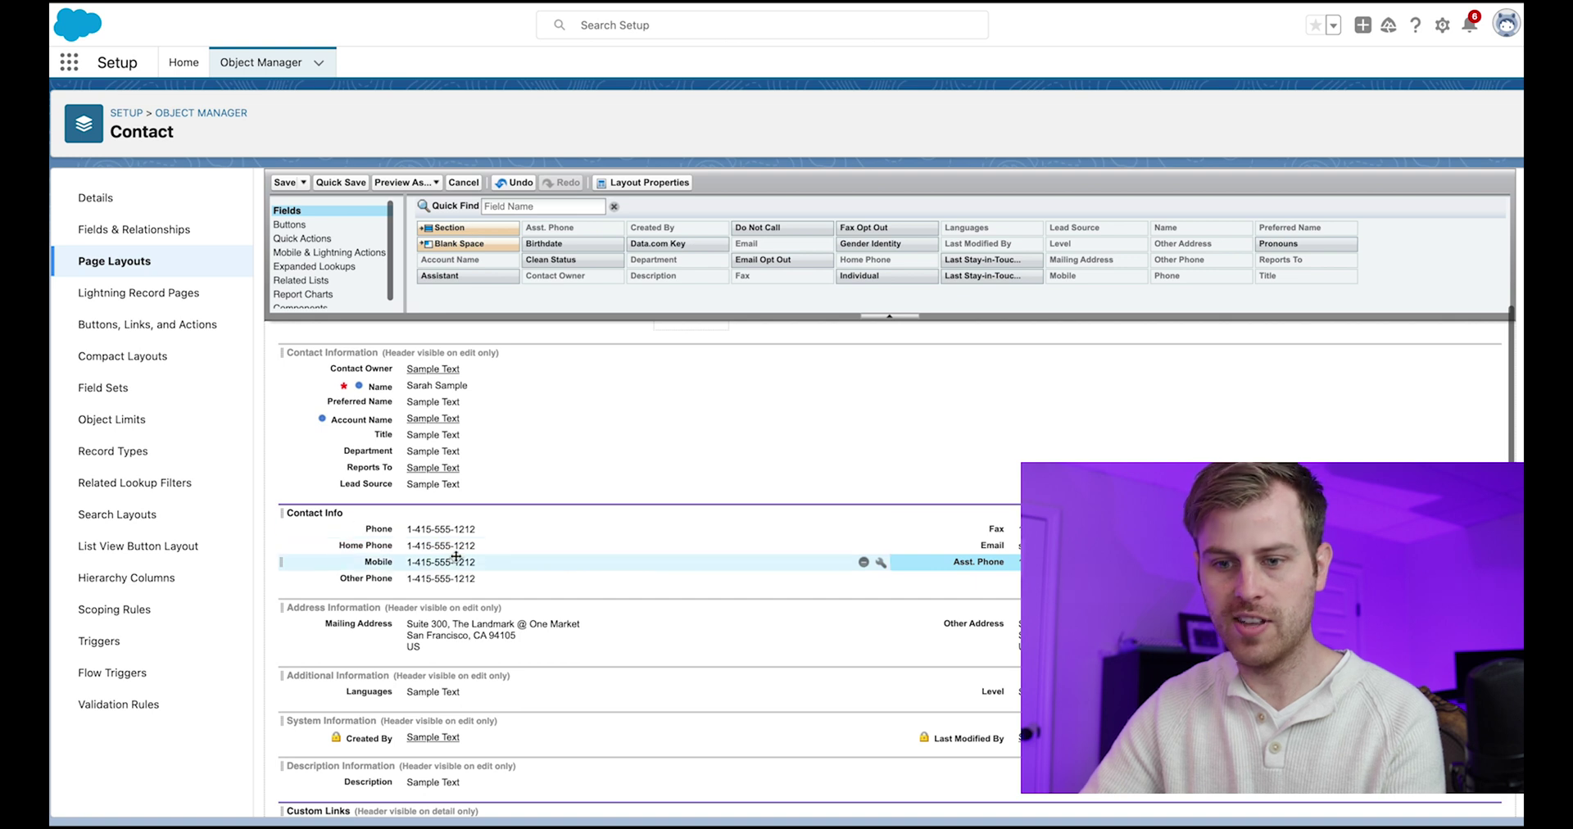
# Step: Move Department, Title and Reports To into the right column, in that order
pyautogui.click(375, 450)
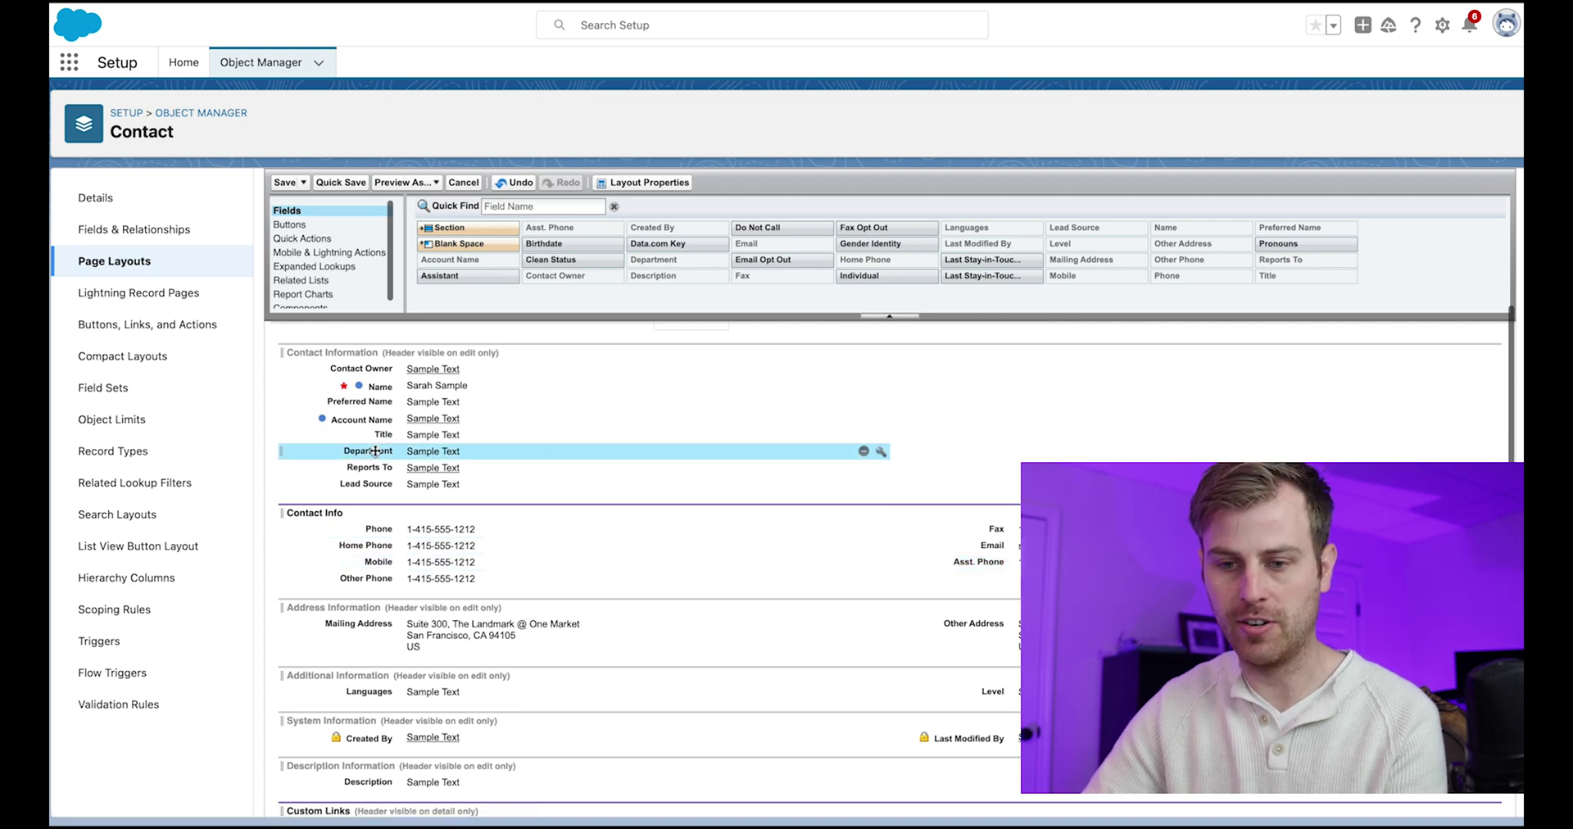
pyautogui.moveTo(375, 450); pyautogui.dragTo(1048, 403)
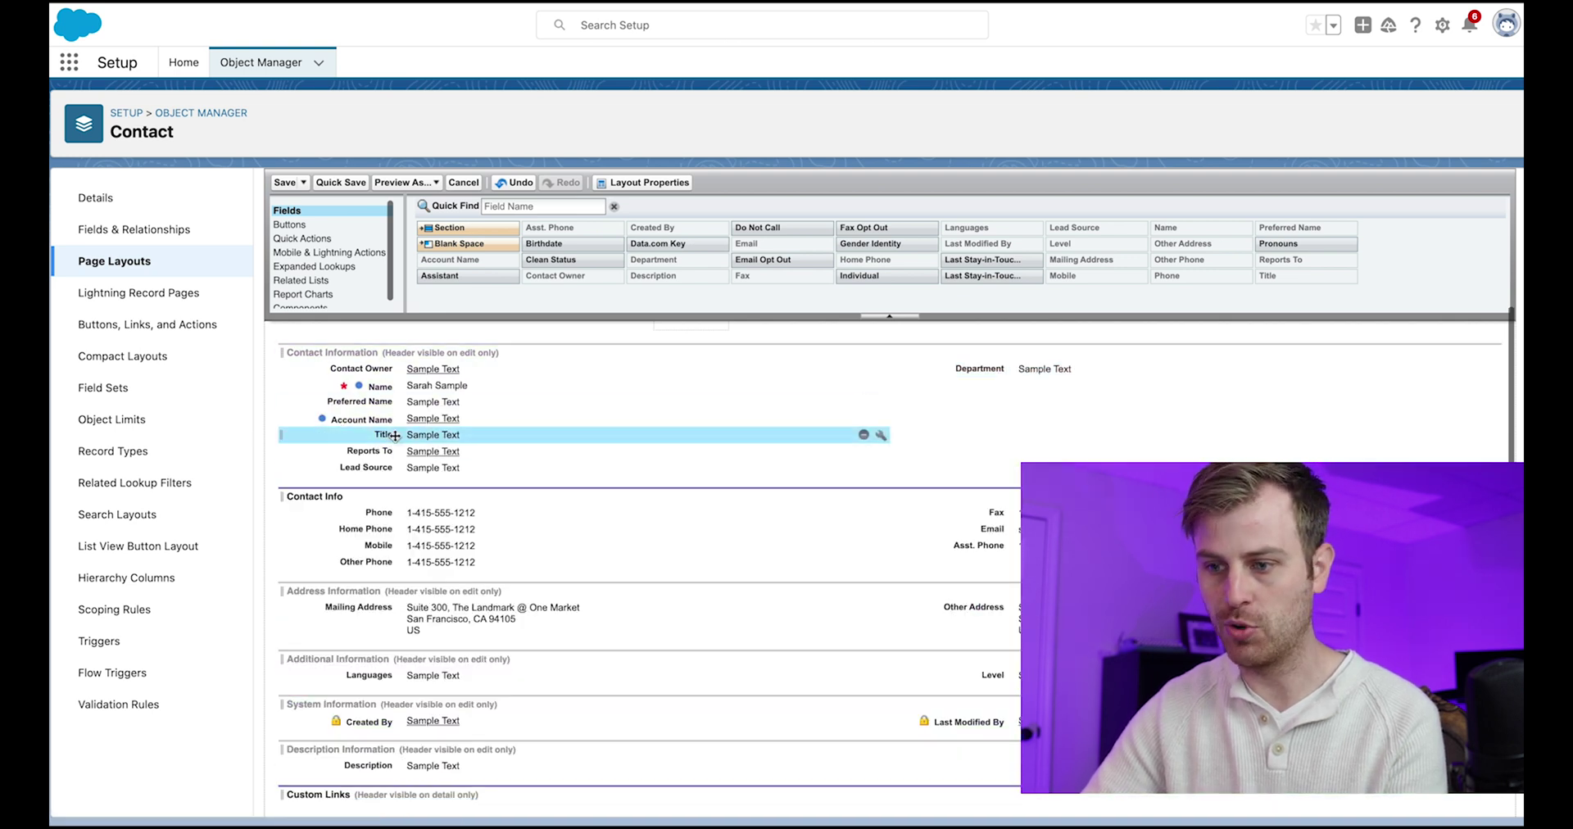
pyautogui.moveTo(395, 436); pyautogui.dragTo(942, 391)
pyautogui.moveTo(373, 434); pyautogui.dragTo(942, 365)
pyautogui.scroll(-10, 670, 439)
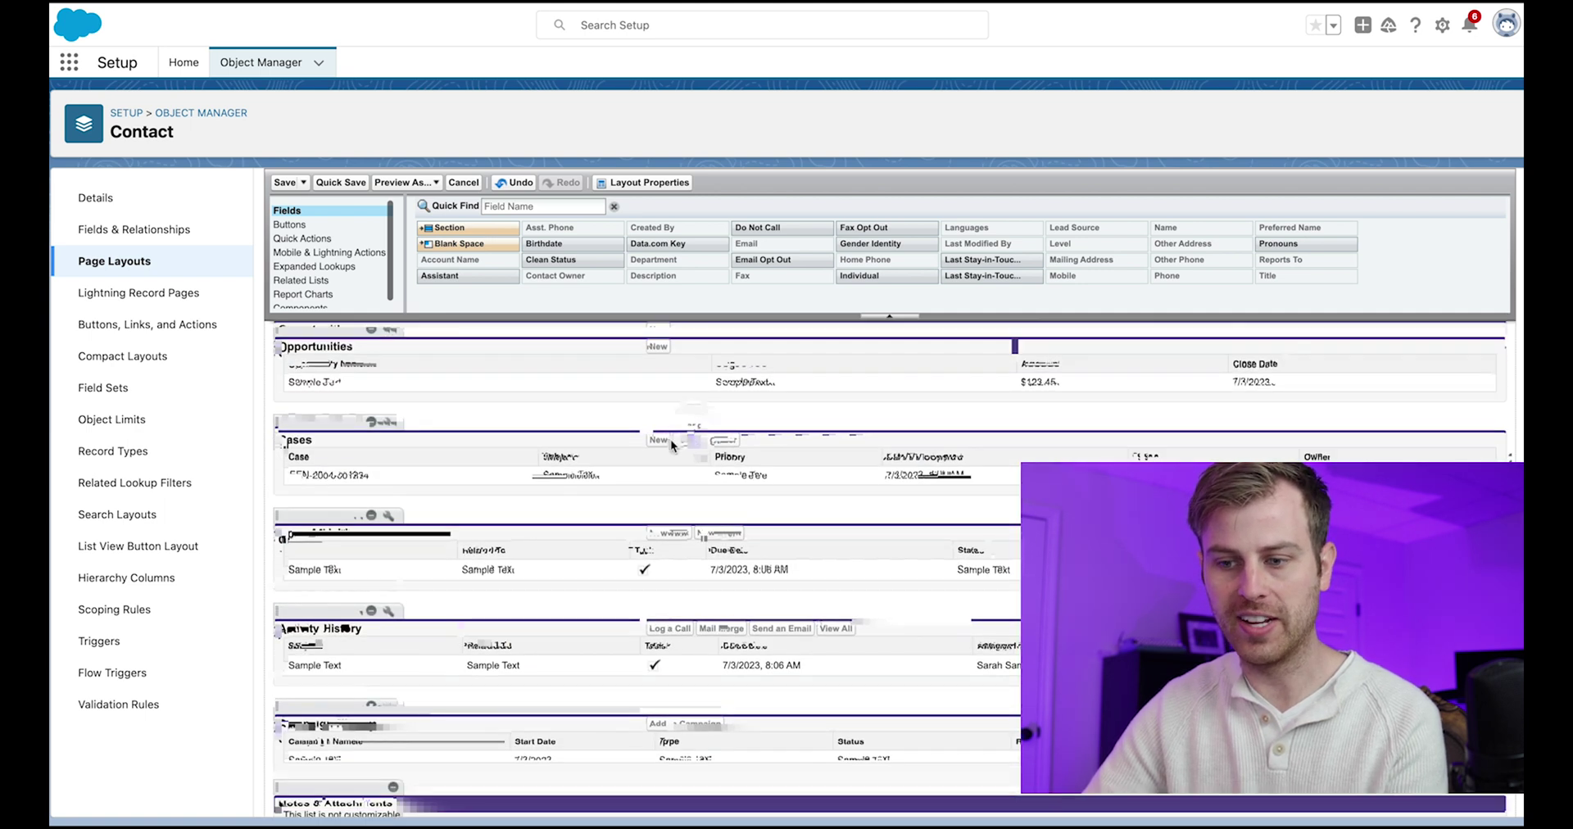
# Step: Place the Files related list below Opportunities and save, overwriting users' related list customizations
pyautogui.click(319, 285)
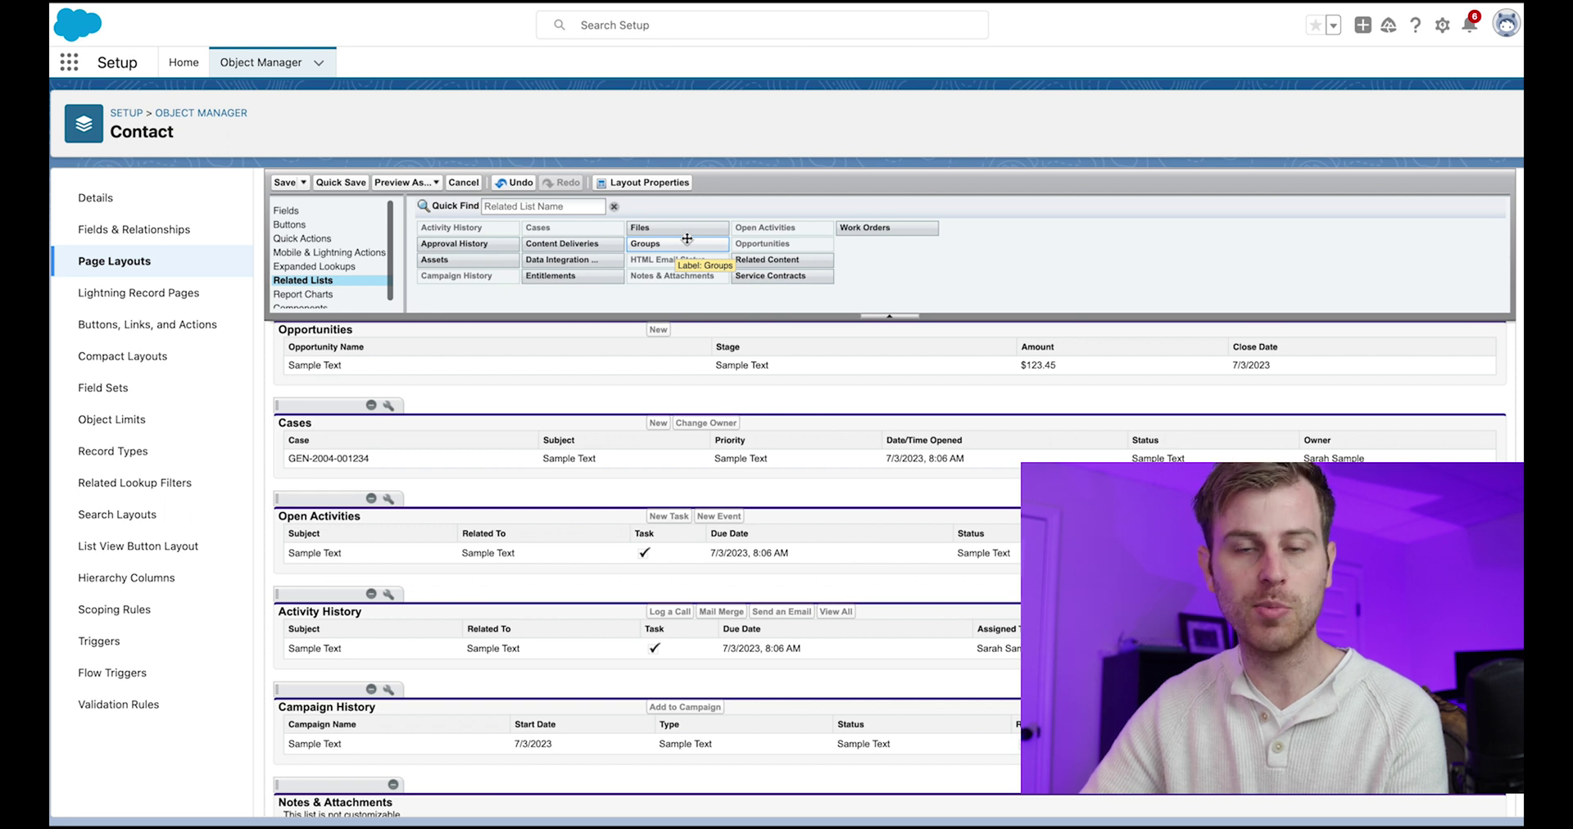
pyautogui.moveTo(680, 229); pyautogui.dragTo(491, 411)
pyautogui.scroll(1, 360, 508)
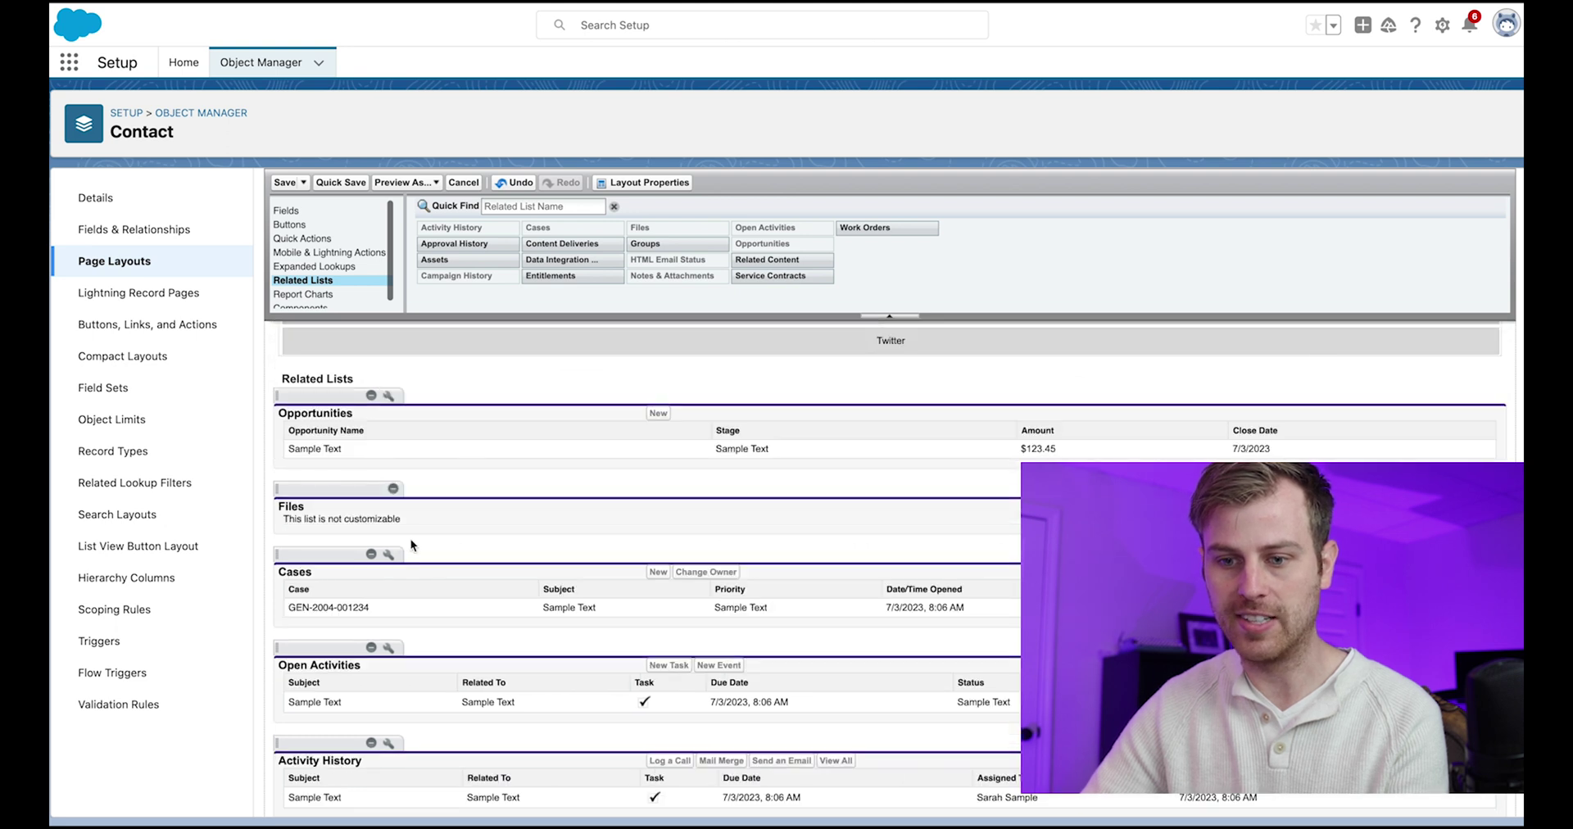
pyautogui.click(284, 182)
pyautogui.click(811, 550)
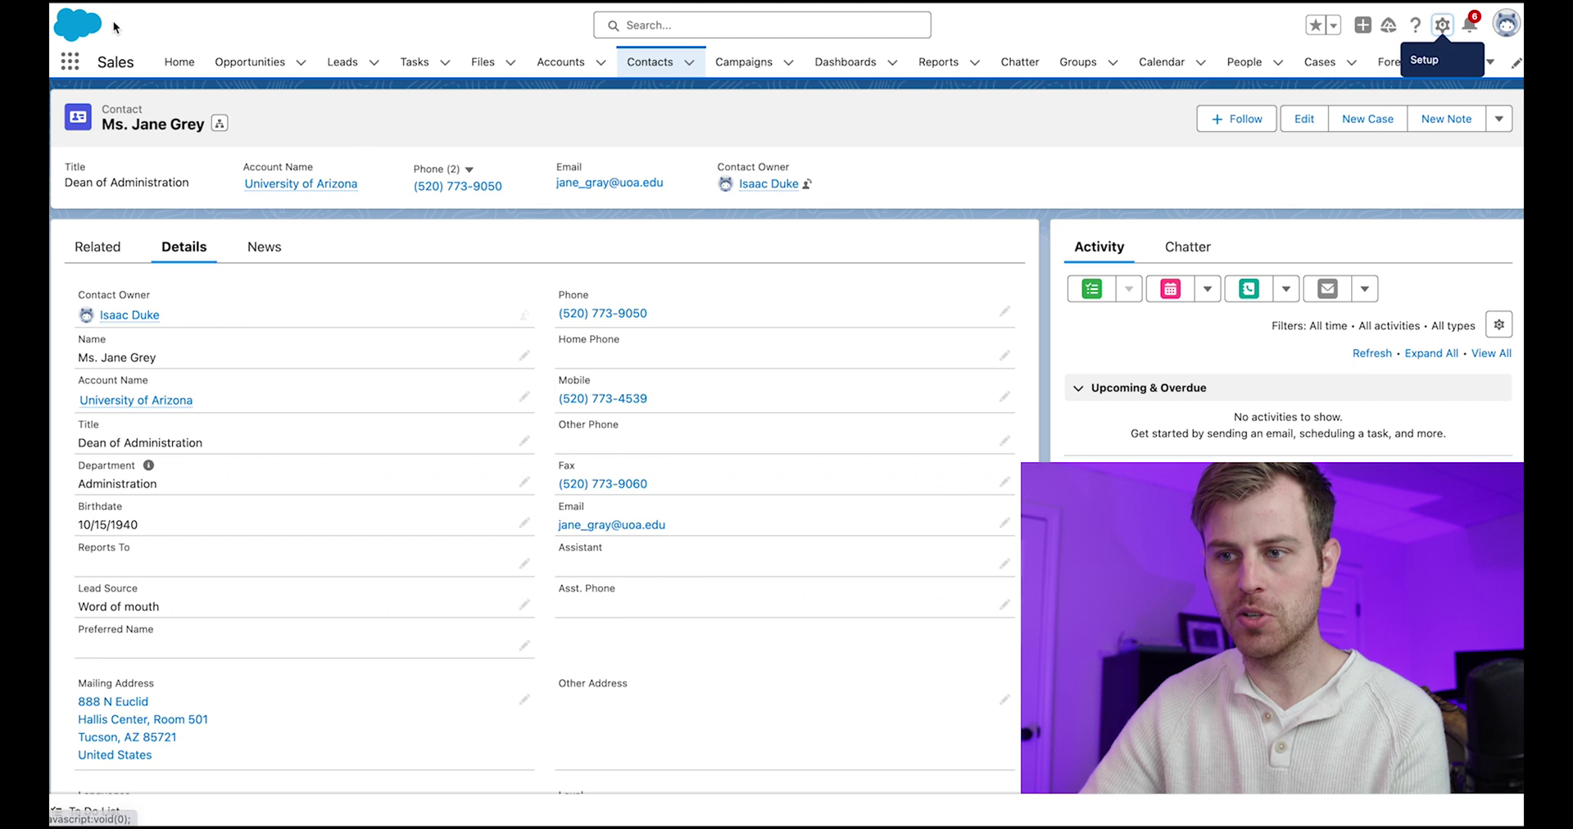
# Step: Reload the contact record and check its Details for Contact Info, Preferred Name and no Birthdate
pyautogui.press('super+r')
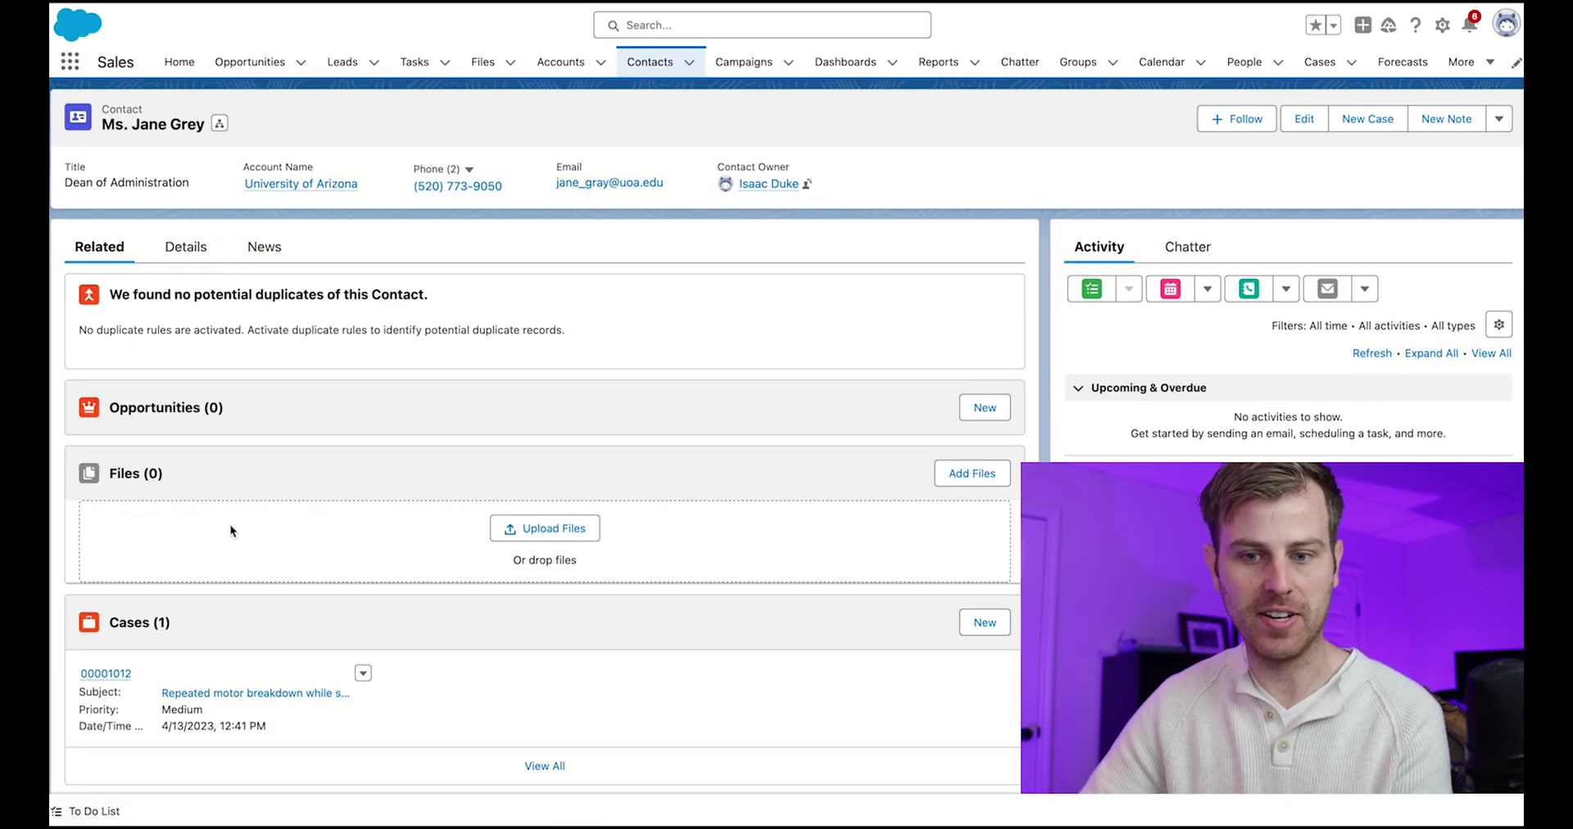
pyautogui.click(207, 247)
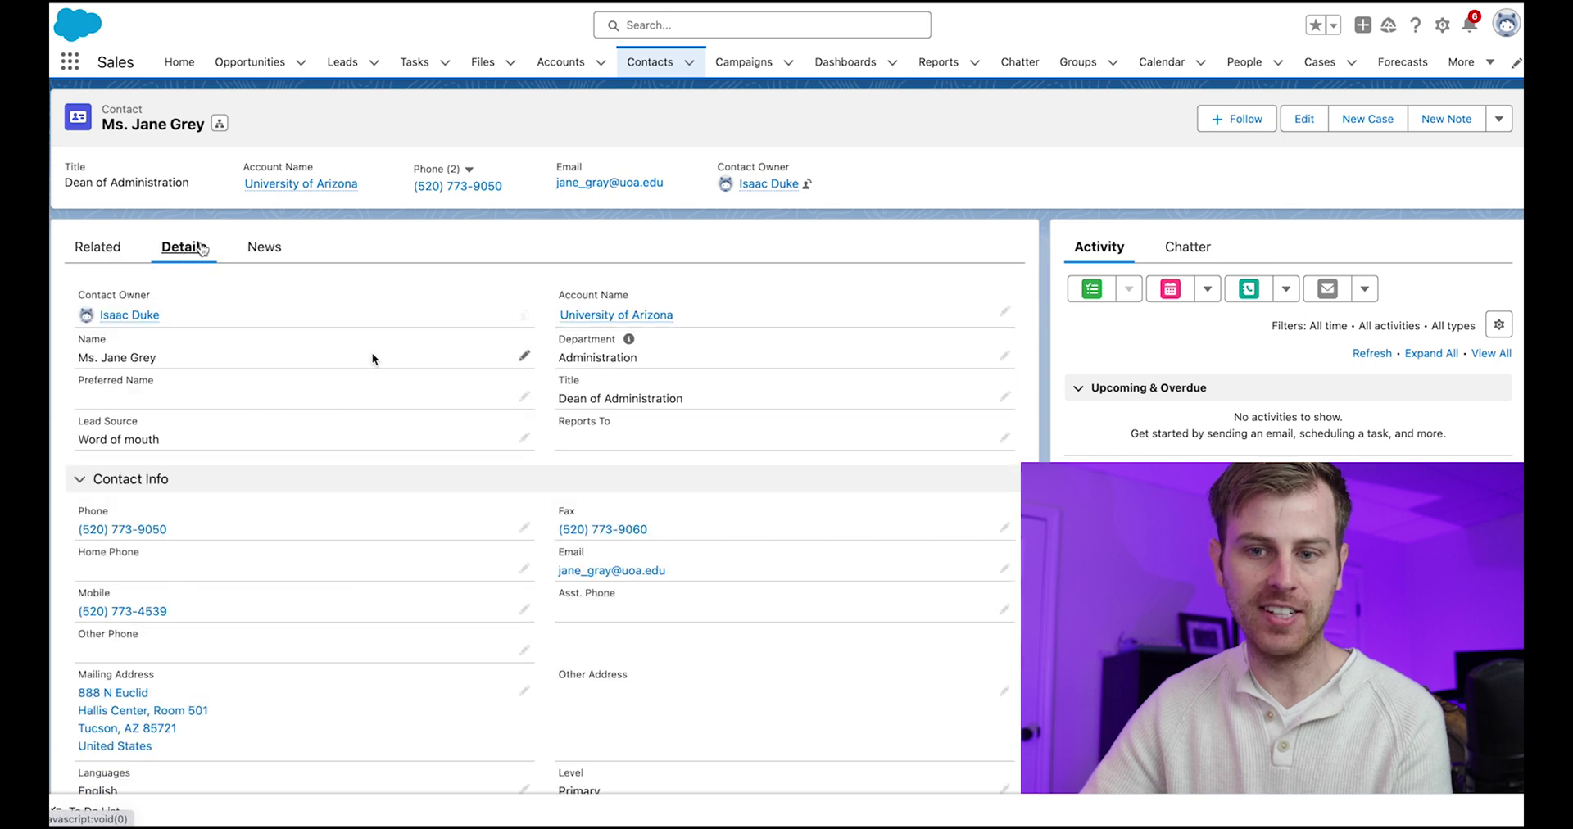